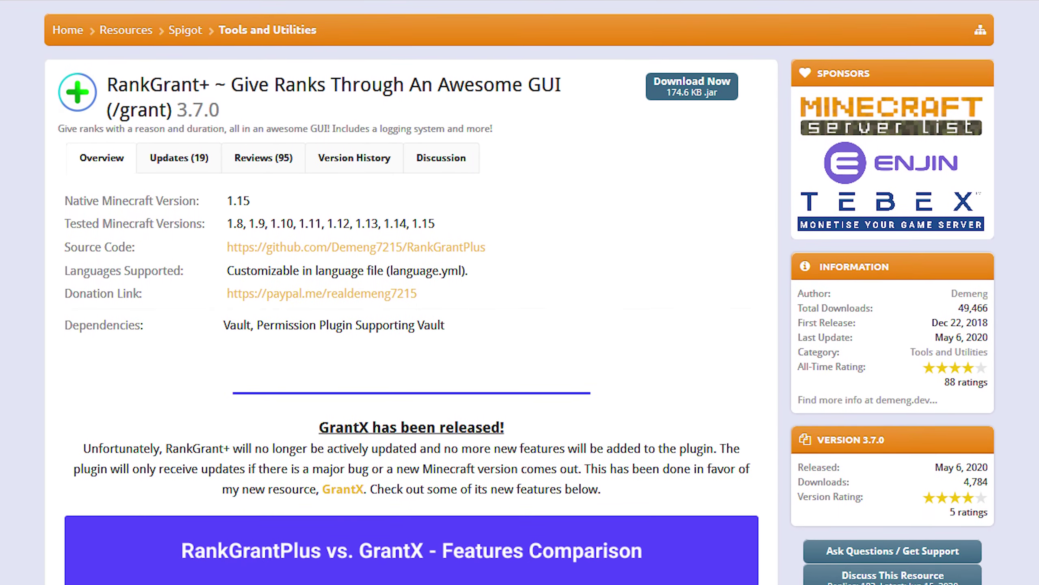
# Review the RankGrant+ resource page, including its dependencies and the feature comparison with GrantX.
pyautogui.scroll(-5, 520, 293)
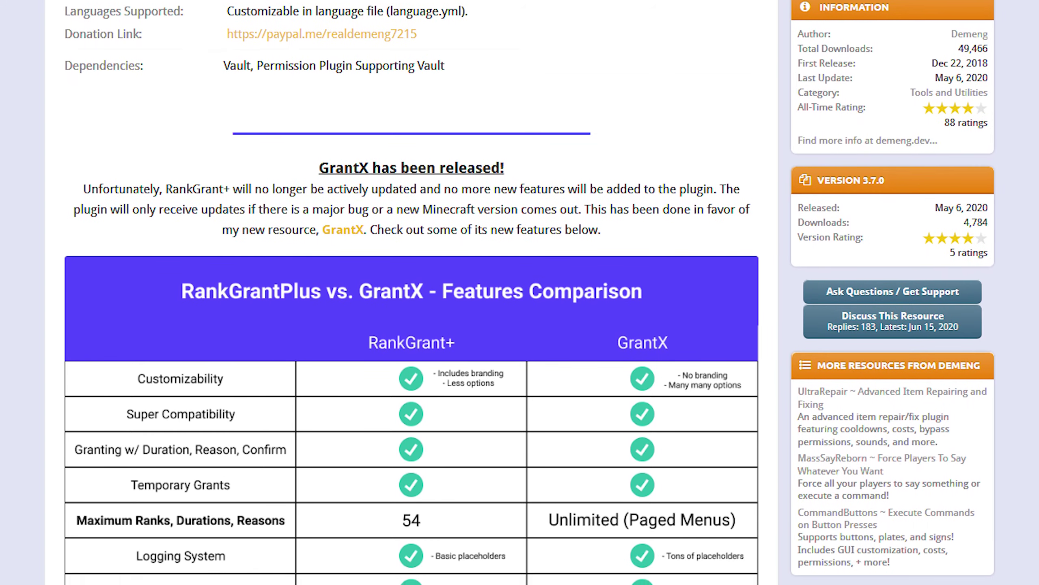
pyautogui.scroll(-5, 520, 292)
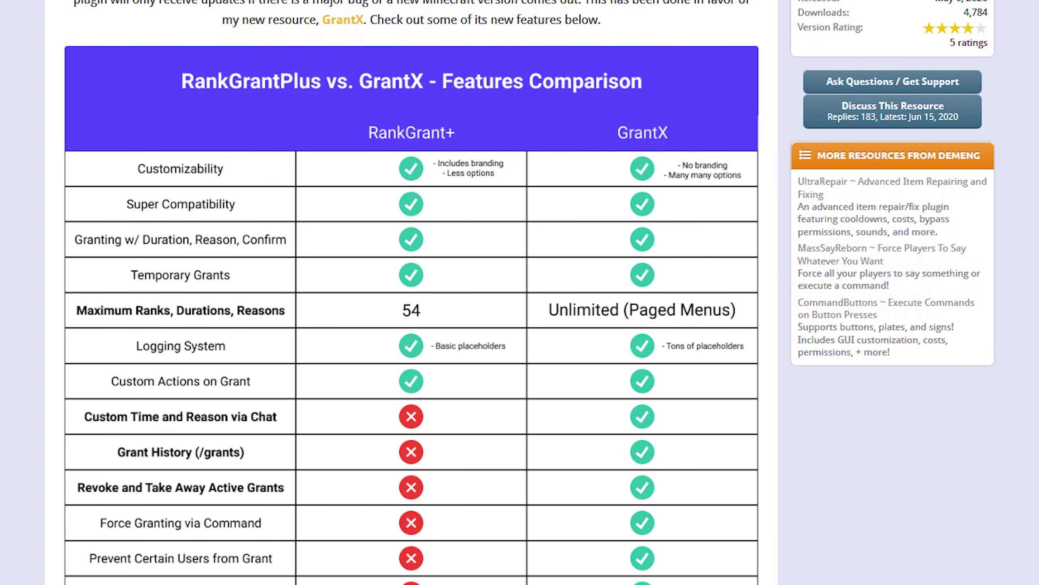
pyautogui.scroll(-8, 520, 292)
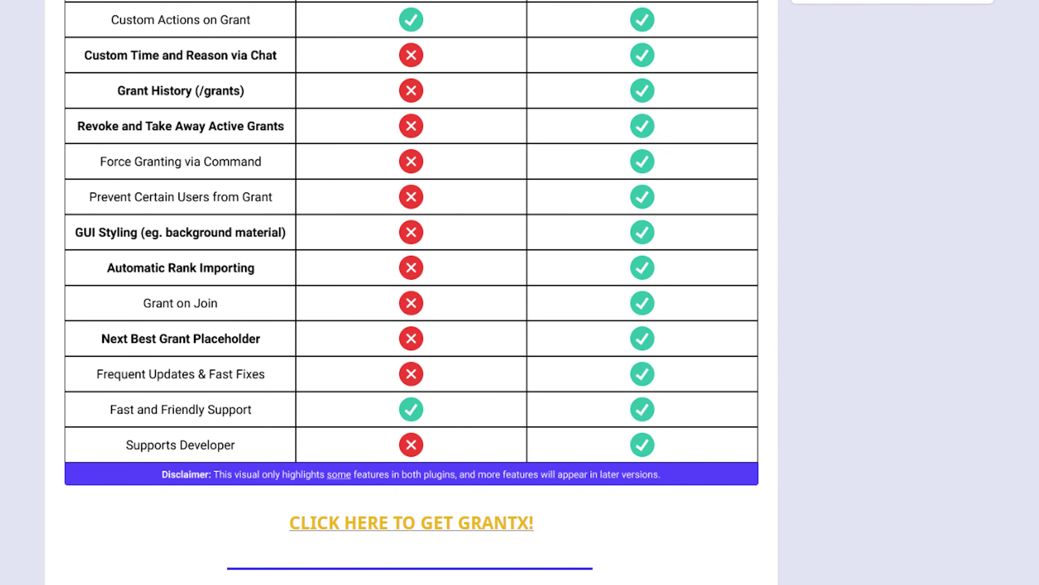
pyautogui.scroll(-15, 520, 293)
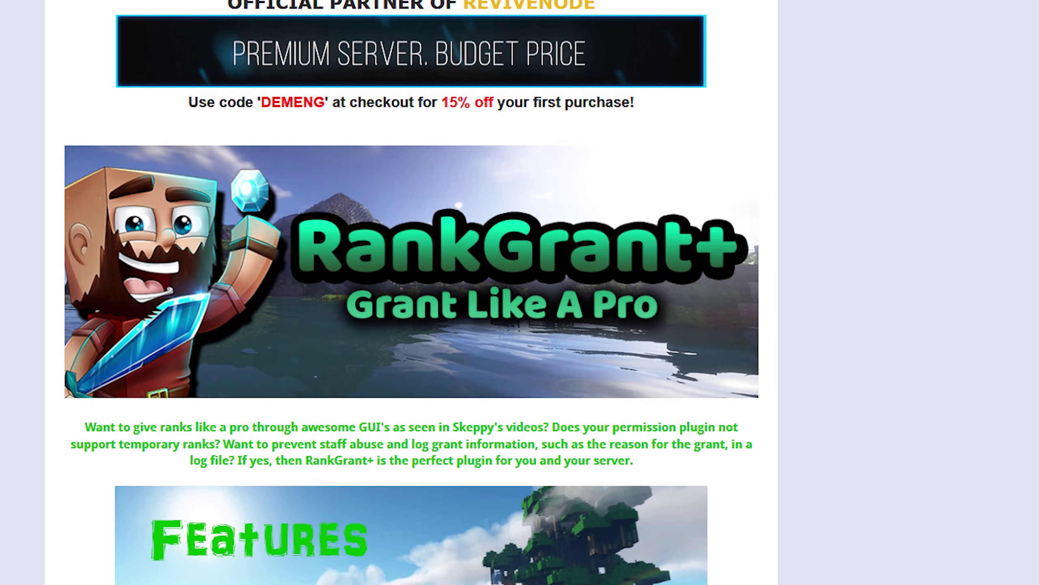
pyautogui.scroll(-10, 520, 293)
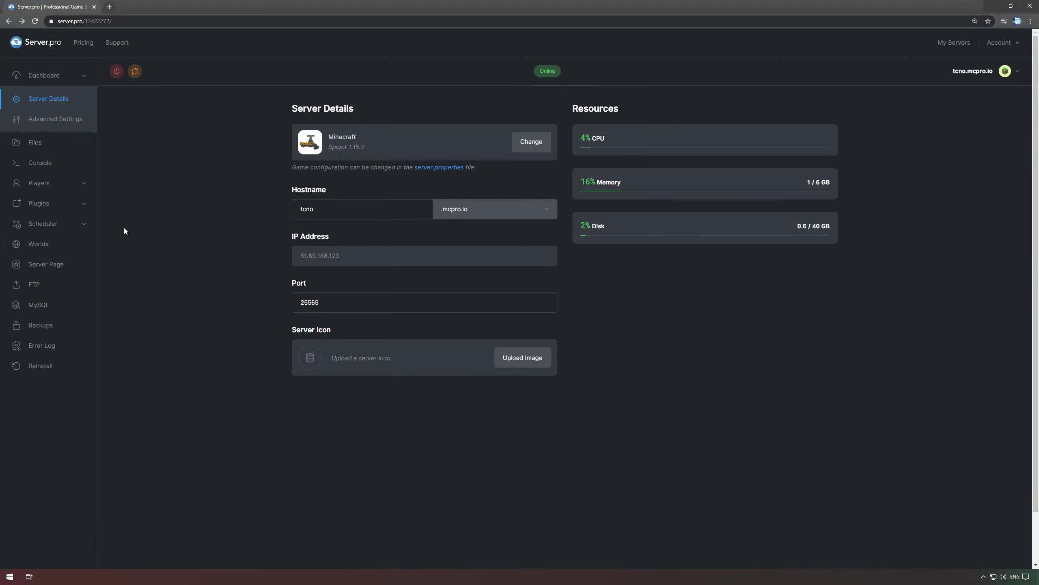
# Find rankgrant+ among the Spigot plugins on Server.pro, install its latest version and restart the server.
pyautogui.click(123, 225)
pyautogui.click(118, 266)
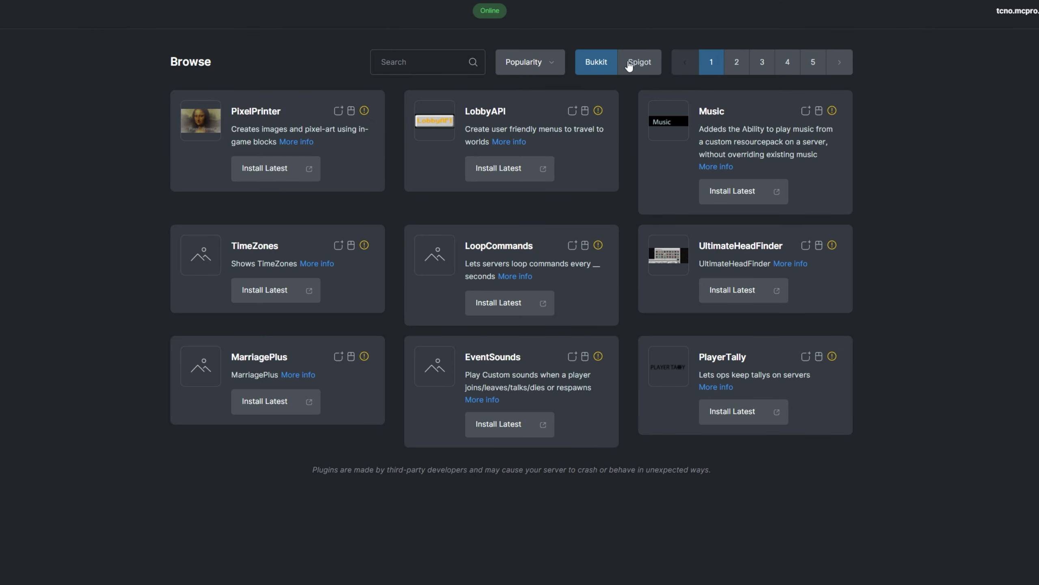
pyautogui.click(986, 127)
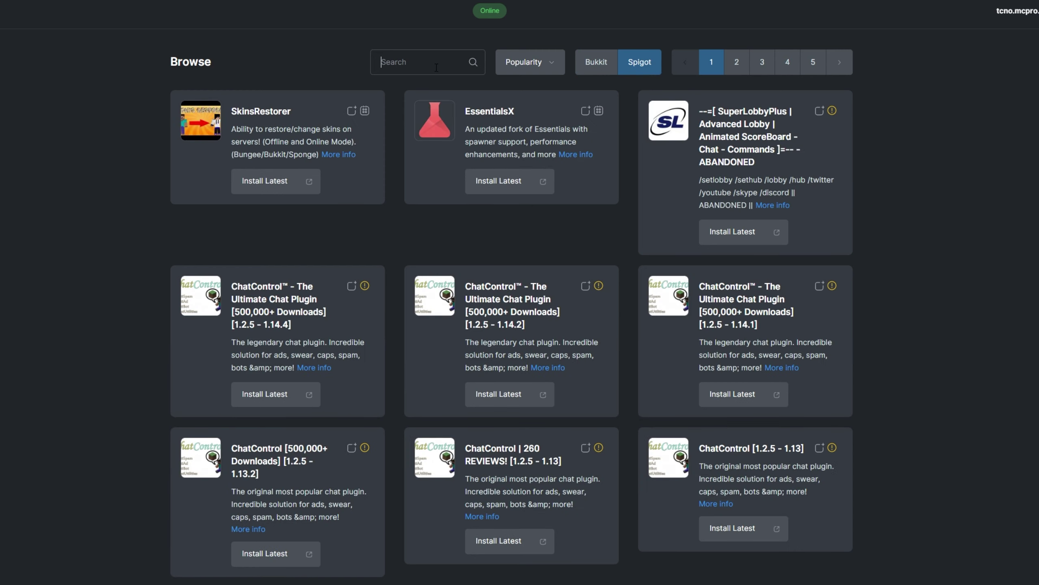
pyautogui.press('Return')
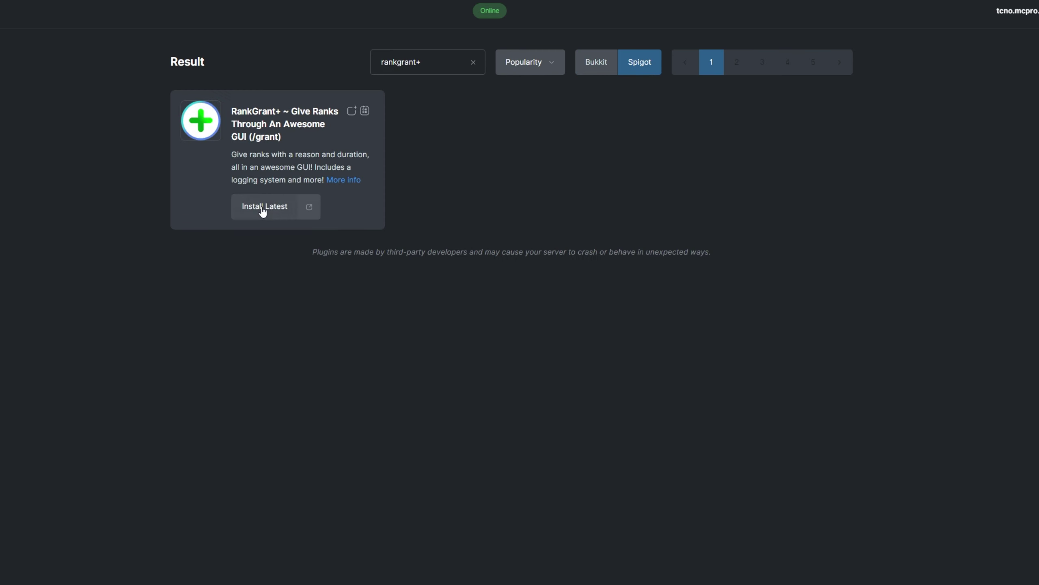
pyautogui.click(263, 207)
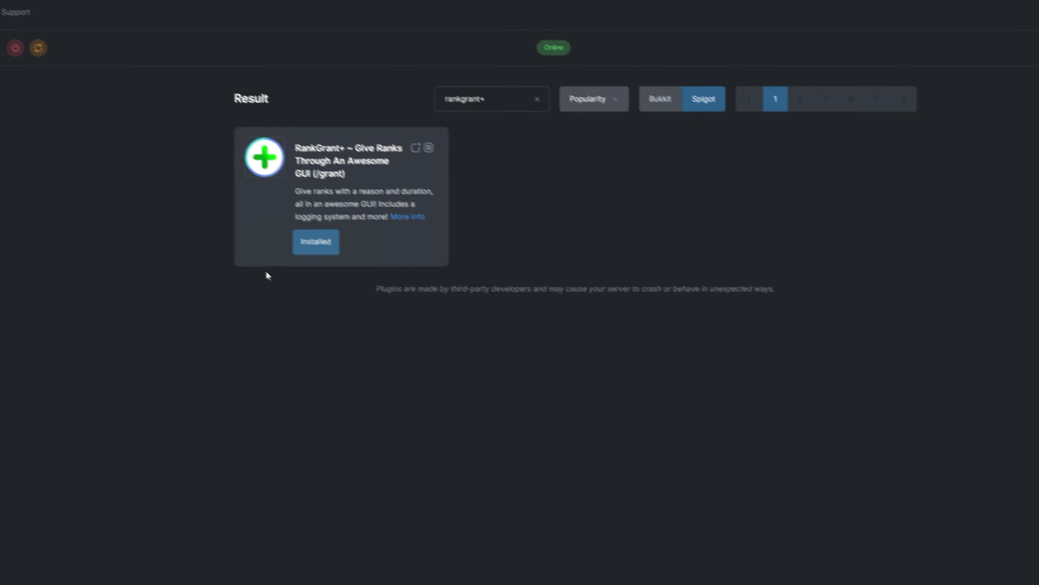
pyautogui.click(48, 49)
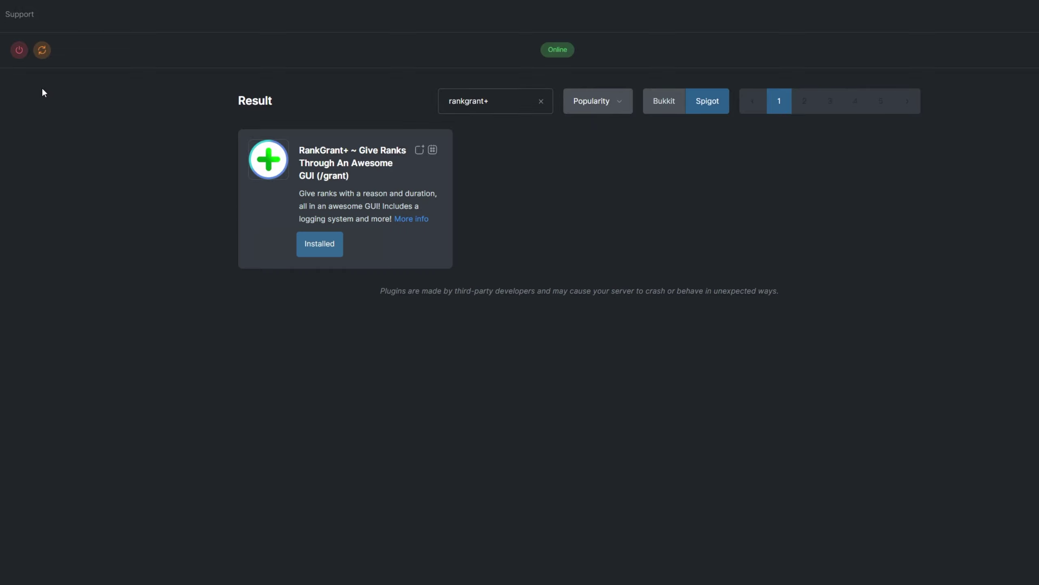
pyautogui.click(85, 208)
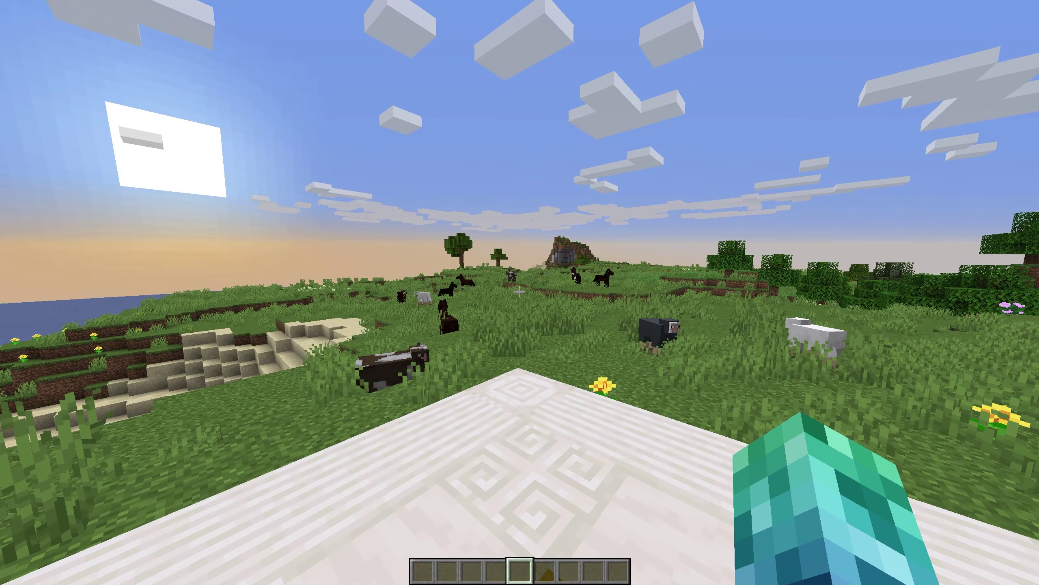
# Switch to Minecraft and create the LuckPerms groups Admin, Moderator and test_group with /lp creategroup.
pyautogui.write('/lp cre')
pyautogui.write('ategroup Admin')
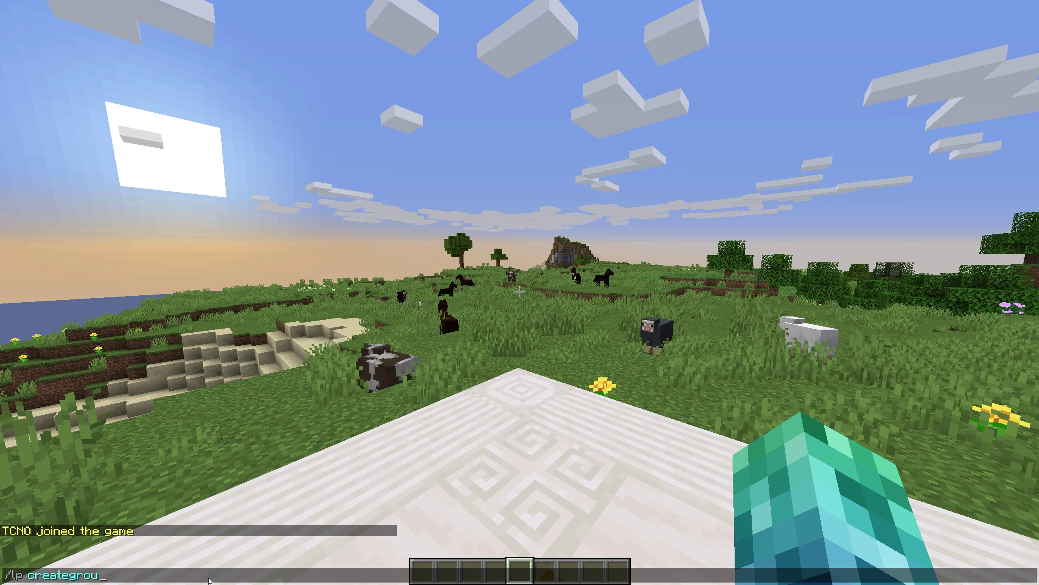
pyautogui.press('Return')
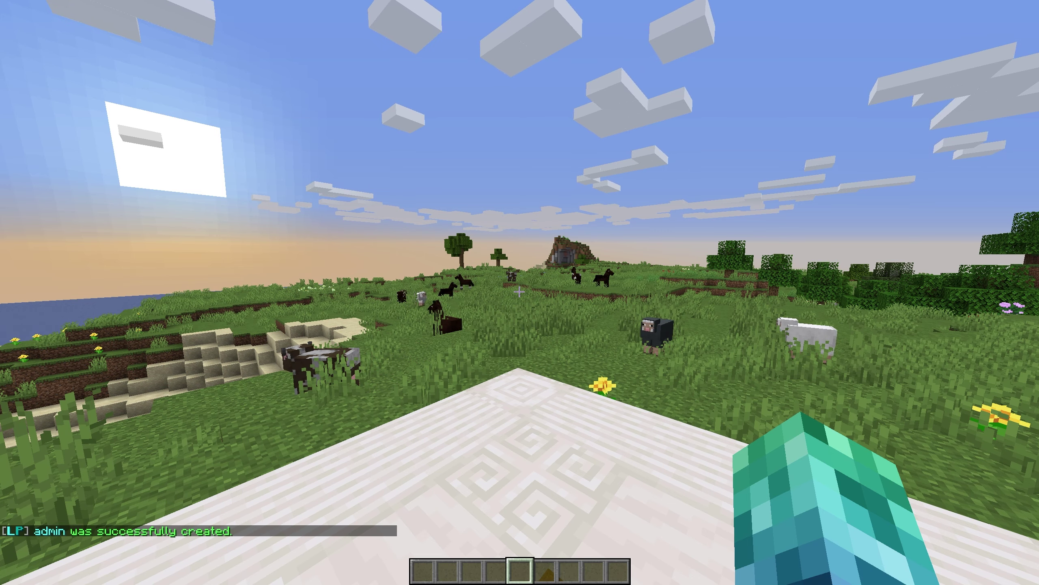
pyautogui.write('/lp creategroup Moderator')
pyautogui.press('Return')
pyautogui.write('t/lp creategroup test_group')
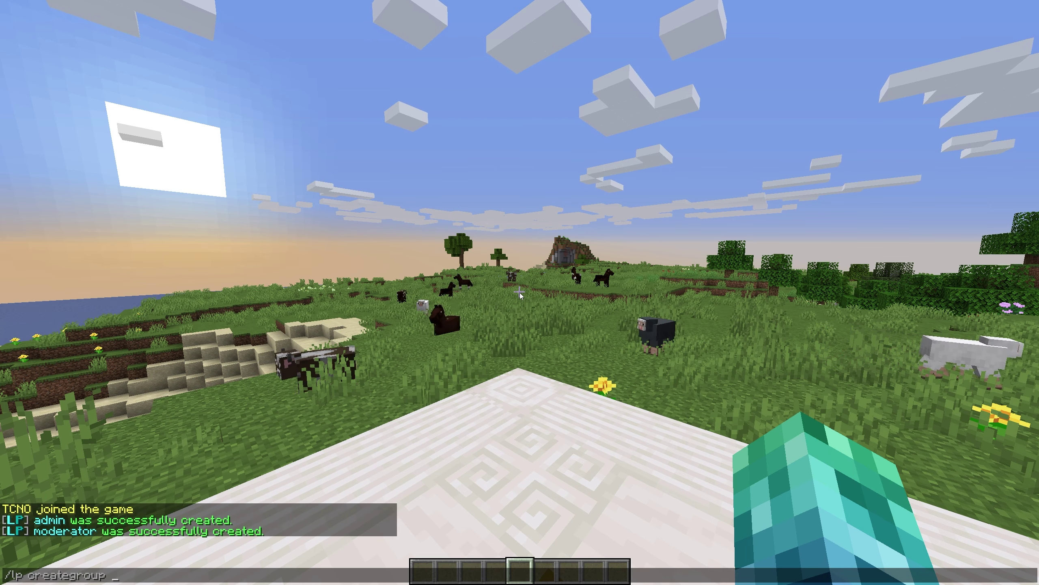
pyautogui.press('Return')
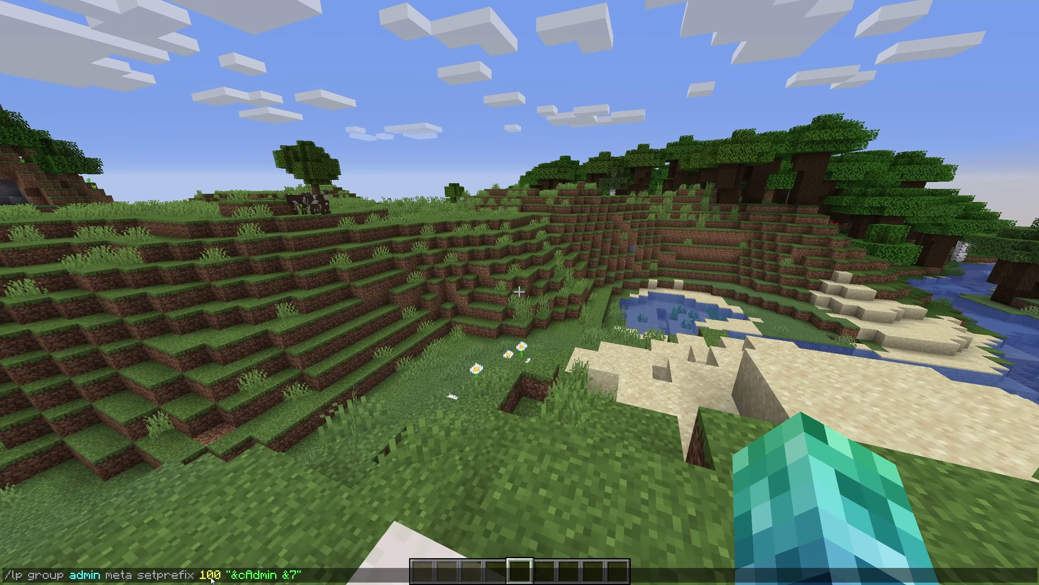
# Set the LuckPerms admin group's chat prefix to "&cAdmin &7" with priority 100.
pyautogui.press('Return')
pyautogui.press('t')
pyautogui.press('Up')
pyautogui.press('Up')
pyautogui.press('Return')
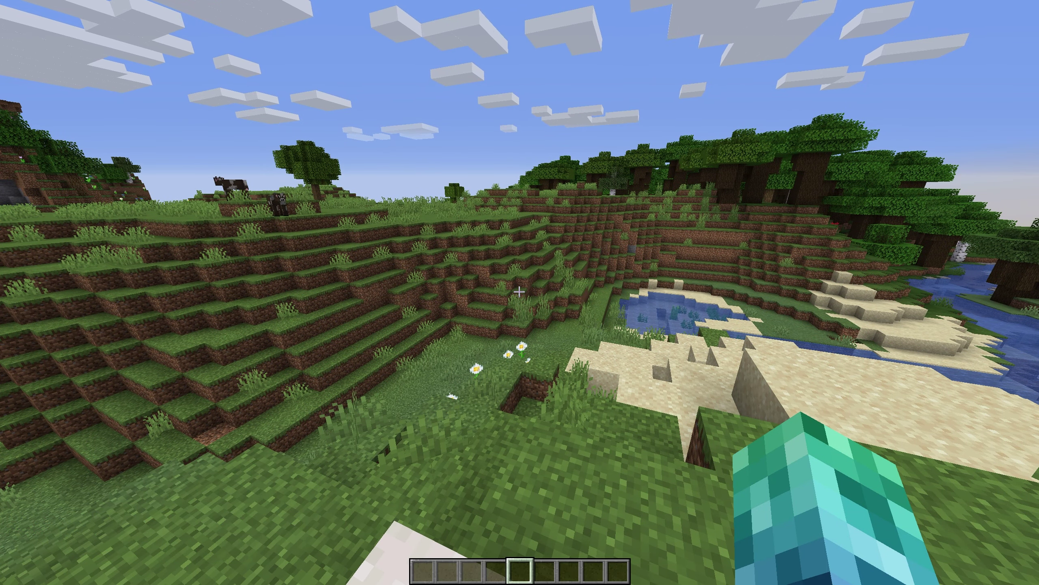
pyautogui.press('t')
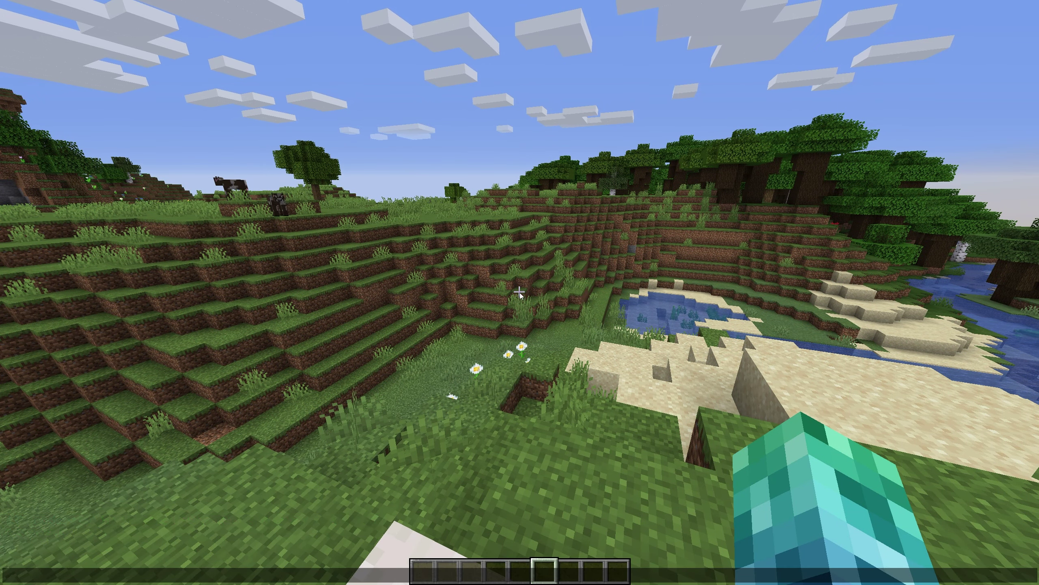
pyautogui.press('Return')
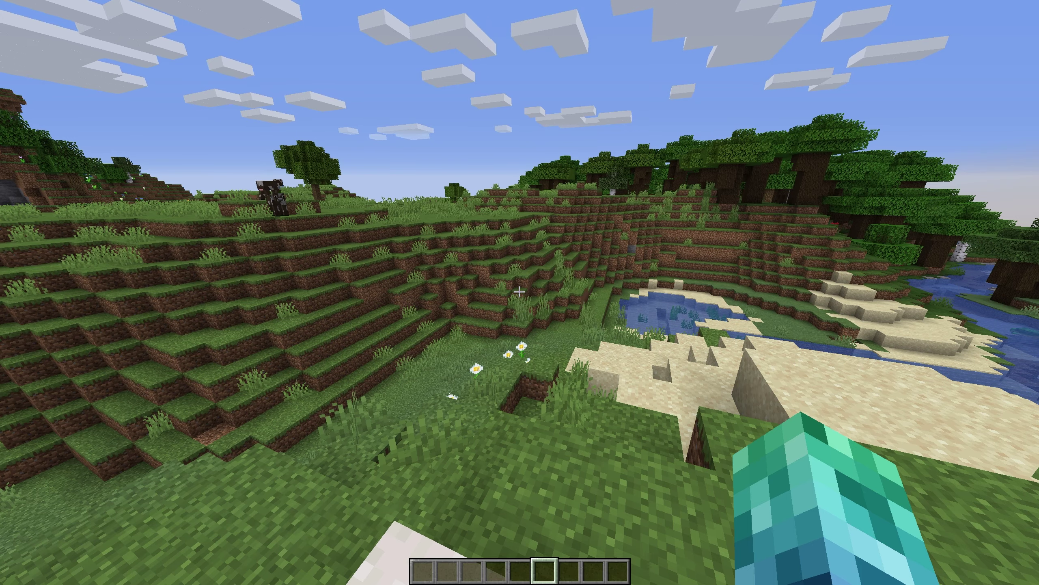
# Send "hello" in the game chat to check how the player's name is shown before any rank is granted.
pyautogui.write('thello')
pyautogui.press('Return')
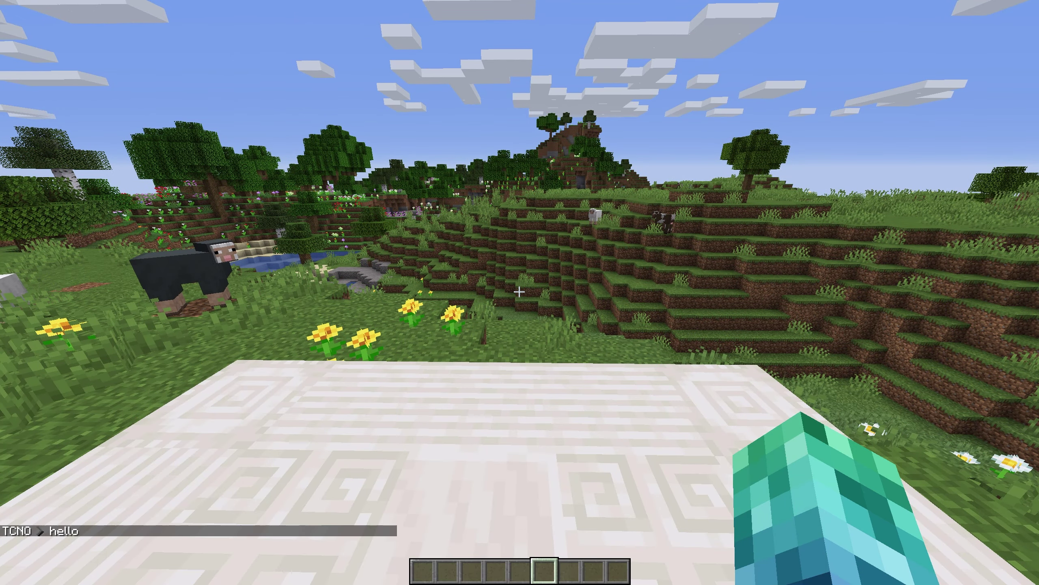
pyautogui.press('w')
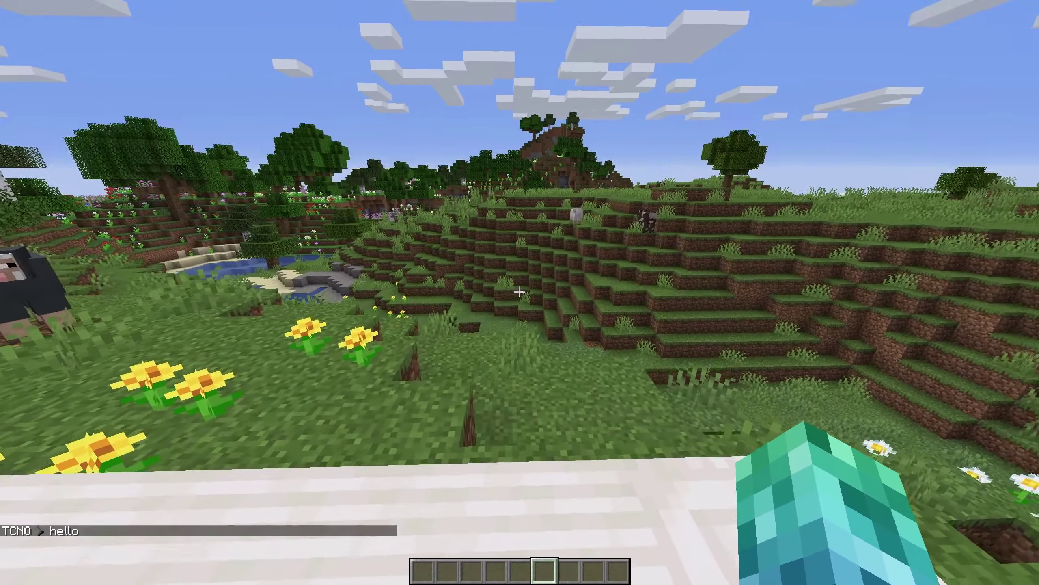
pyautogui.press('s')
pyautogui.press('w')
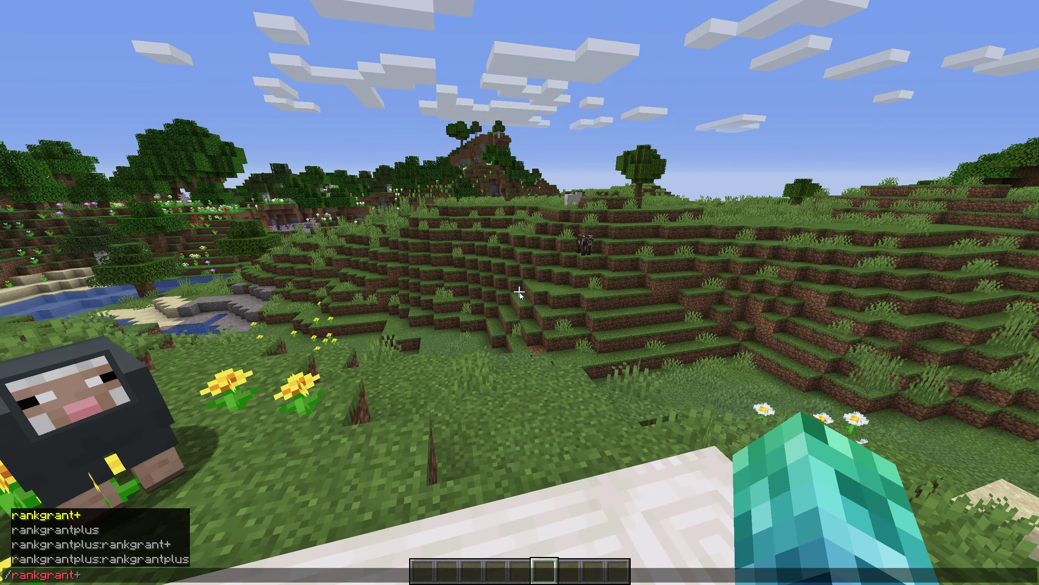
# Run /rankgrant+ in chat, and reload the plugin's configuration files with /rankgrant+ reload.
pyautogui.write('+')
pyautogui.press('Return')
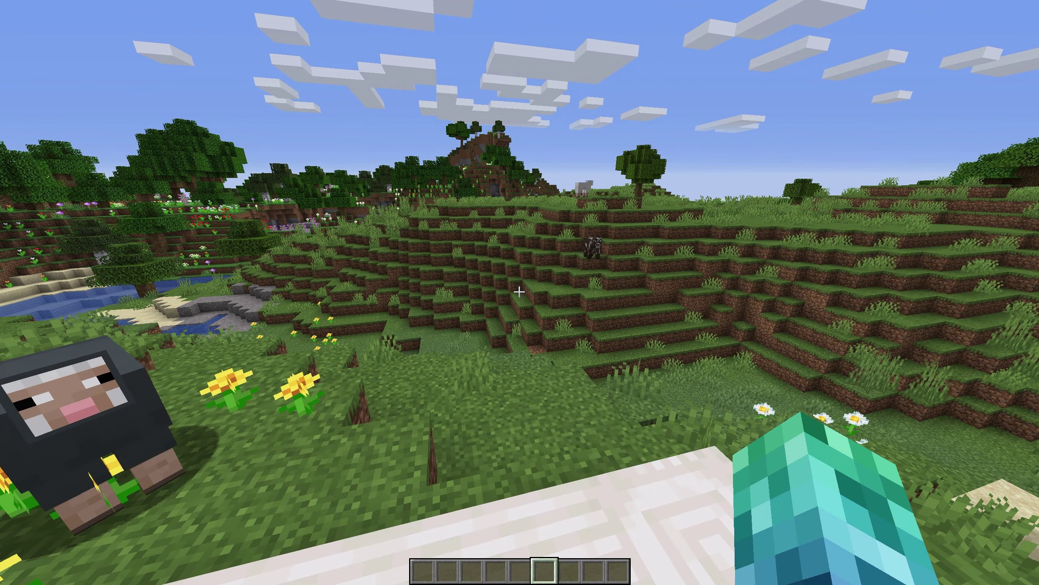
pyautogui.press('t')
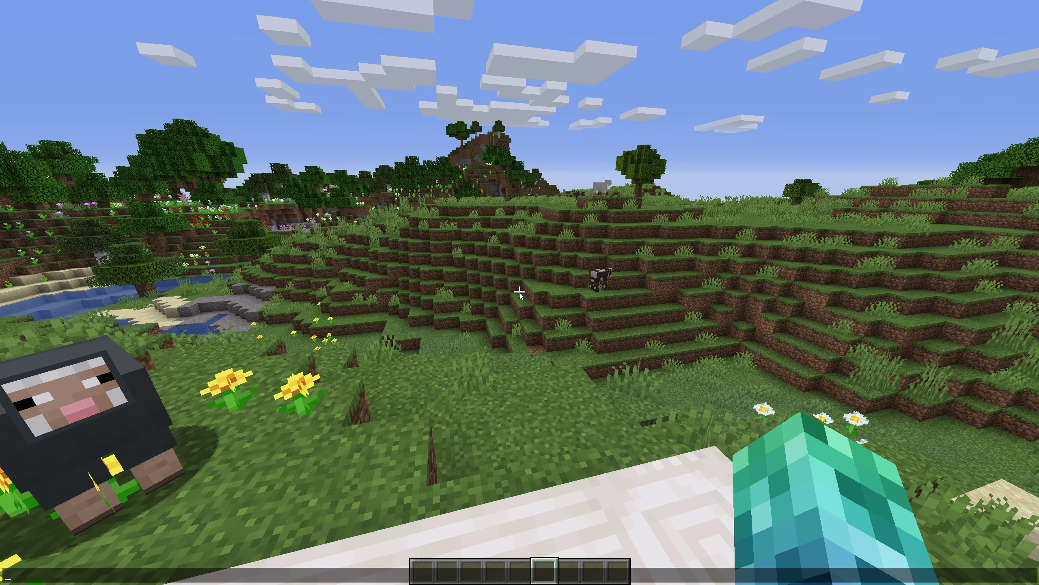
pyautogui.press('Up')
pyautogui.write('reload')
pyautogui.press('Return')
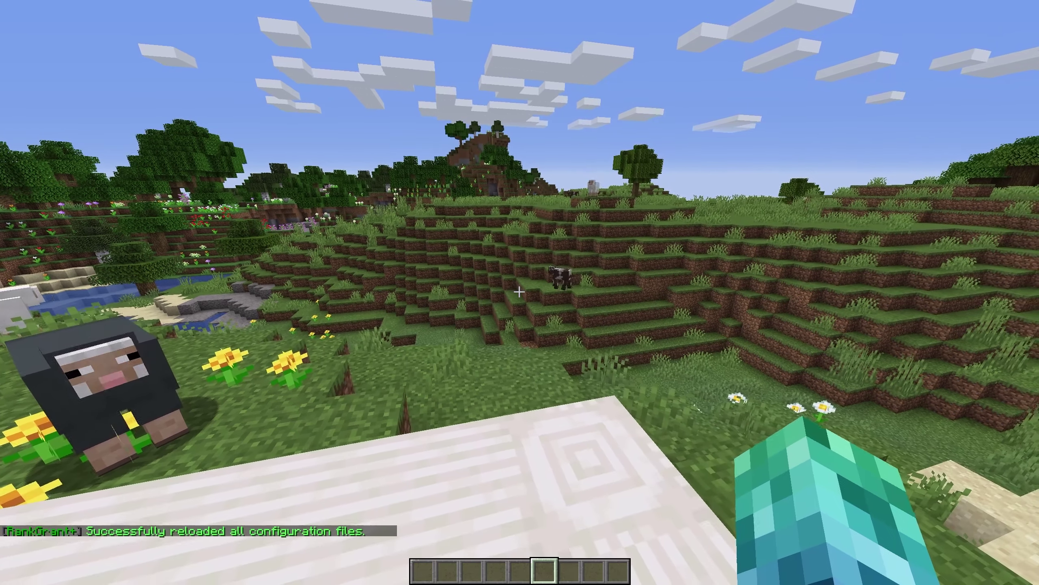
# Open the rank selection for your own player with the /grant command.
pyautogui.press('t')
pyautogui.press('Up')
pyautogui.press('Up')
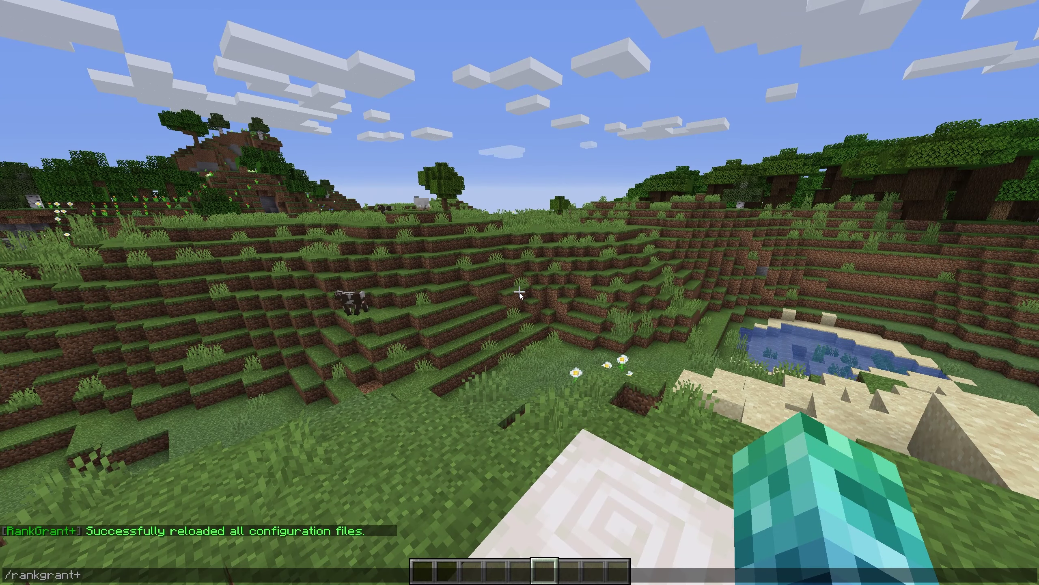
pyautogui.press('BackSpace')
pyautogui.press('BackSpace')
pyautogui.press('BackSpace')
pyautogui.press('BackSpace')
pyautogui.press('BackSpace')
pyautogui.press('BackSpace')
pyautogui.press('BackSpace')
pyautogui.press('BackSpace')
pyautogui.press('BackSpace')
pyautogui.press('BackSpace')
pyautogui.press('BackSpace')
pyautogui.write('/grant tcho')
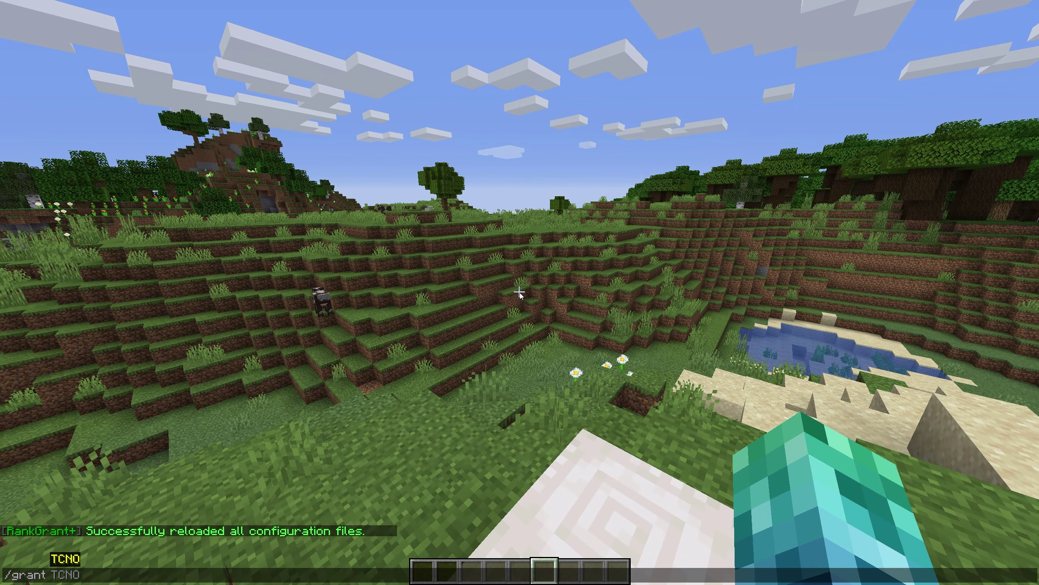
pyautogui.press('Return')
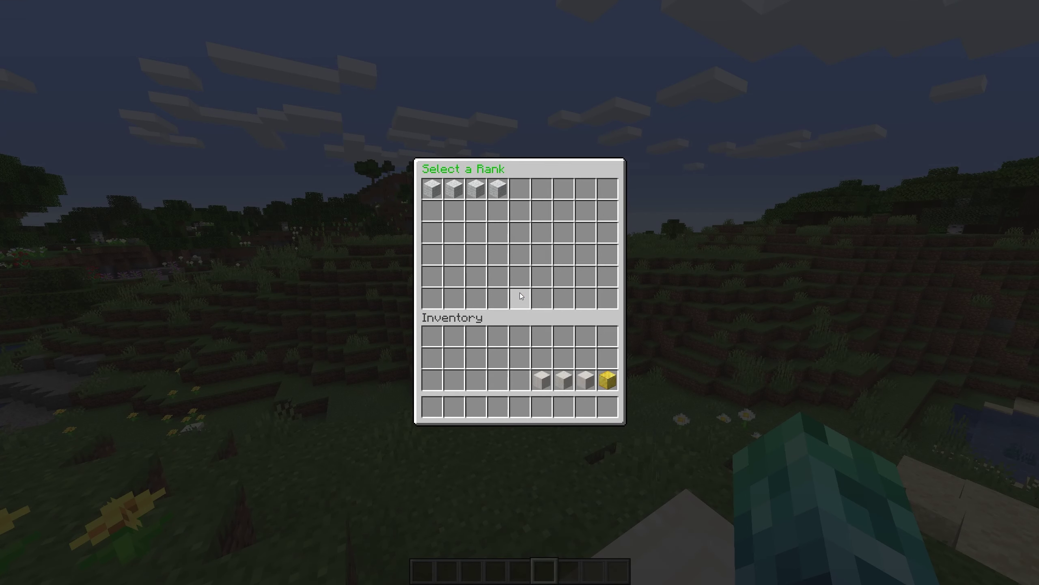
# Choose the admin rank and set the grant's duration to 1w 2d 4h 7m 8s.
pyautogui.click(476, 190)
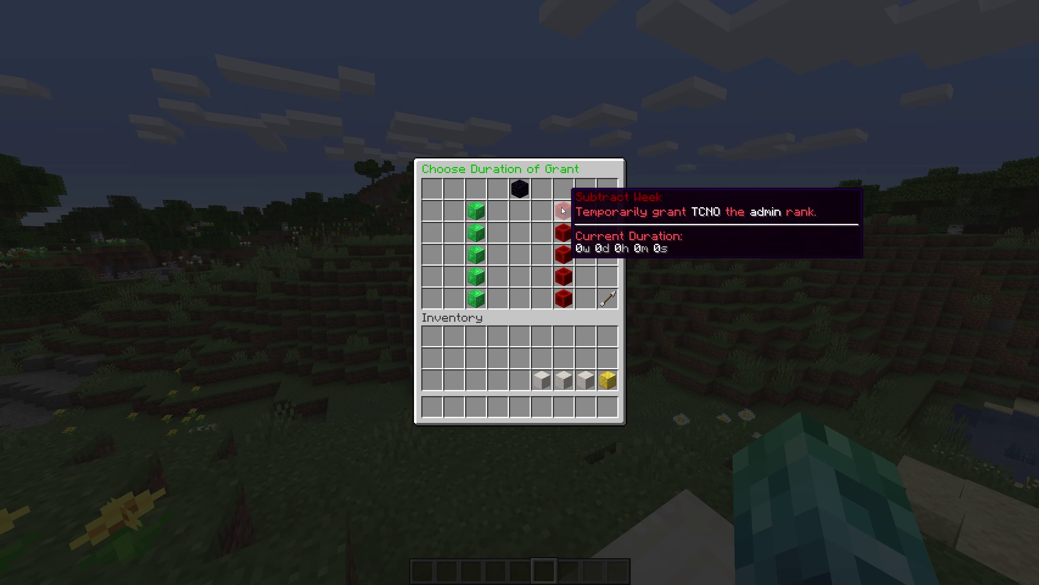
pyautogui.click(474, 212)
pyautogui.click(477, 233)
pyautogui.click(477, 233)
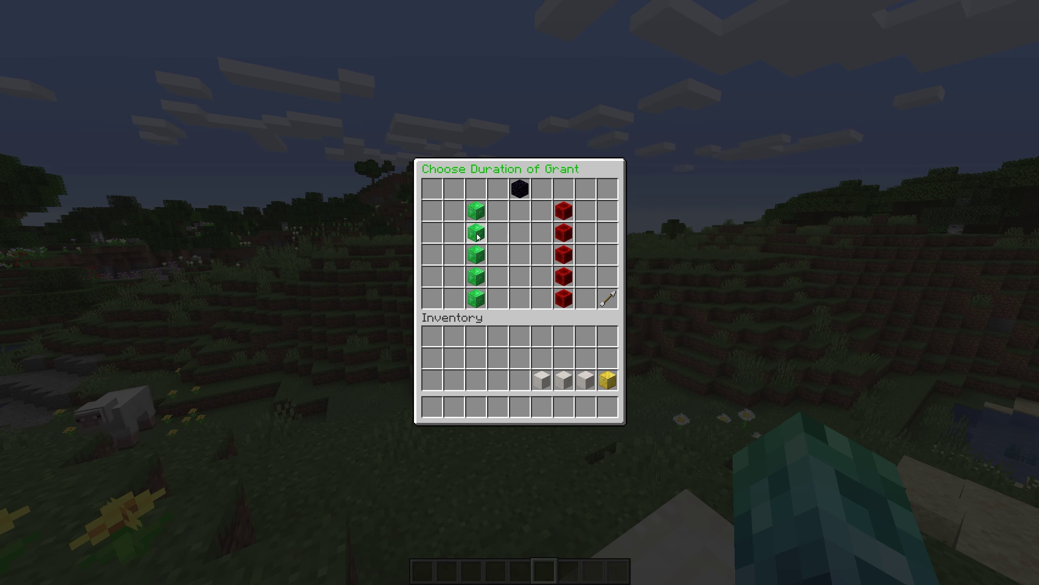
pyautogui.click(479, 258)
pyautogui.click(480, 261)
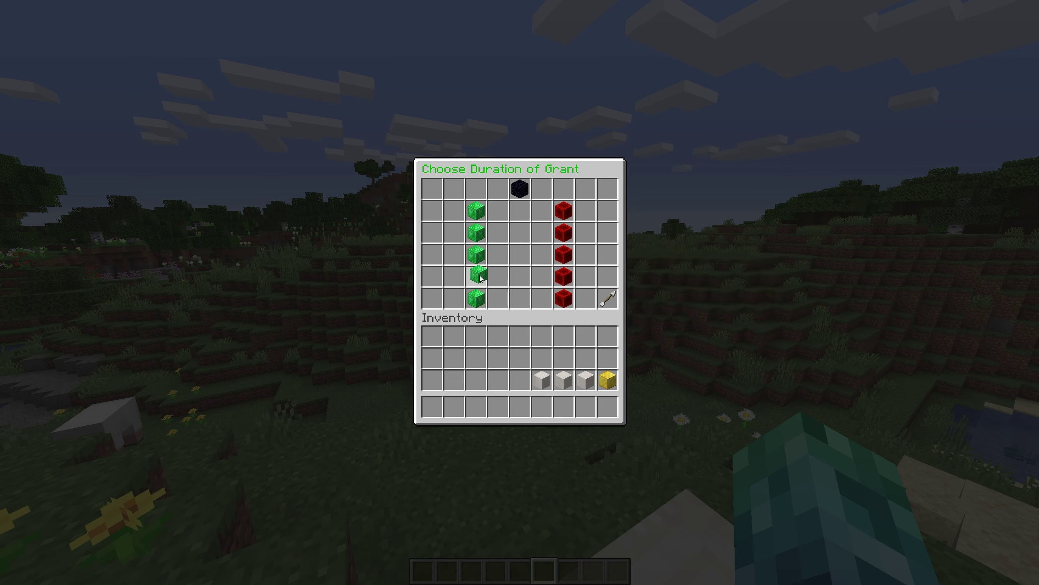
pyautogui.click(481, 279)
pyautogui.click(479, 293)
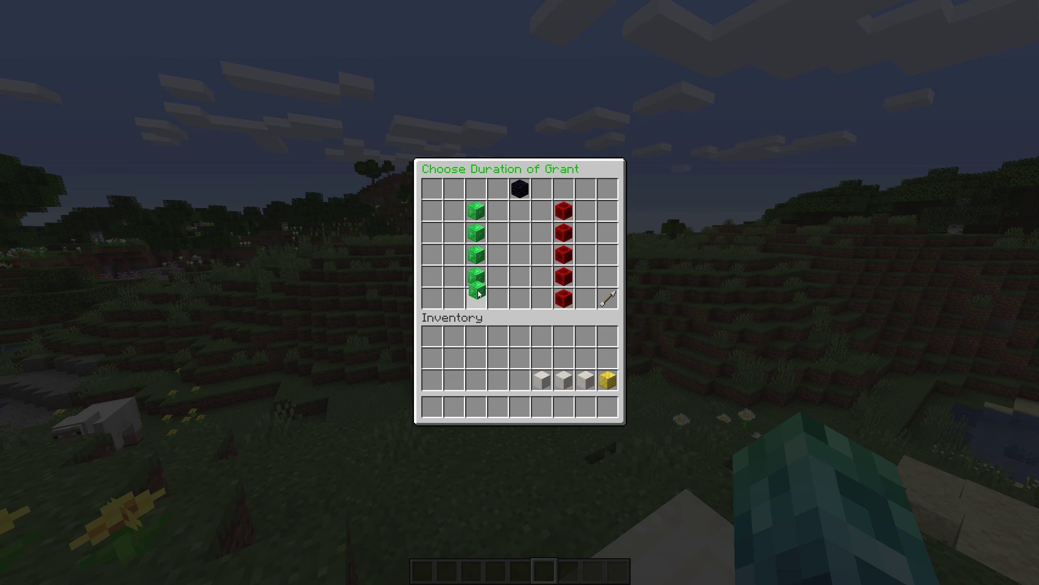
# Continue to the reason selection, choose Promotion as the reason and confirm the grant.
pyautogui.click(606, 300)
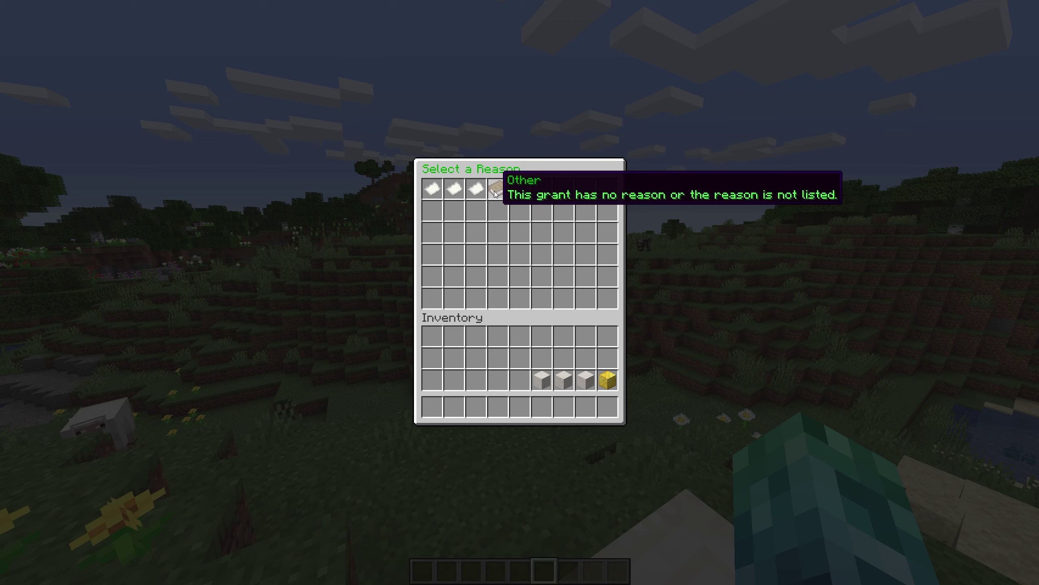
pyautogui.click(455, 193)
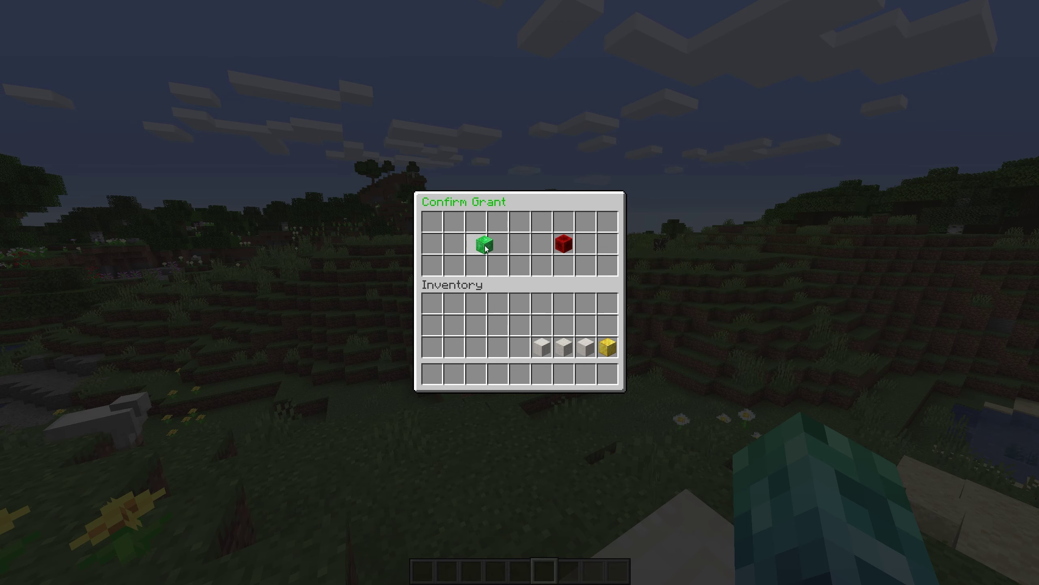
pyautogui.click(476, 244)
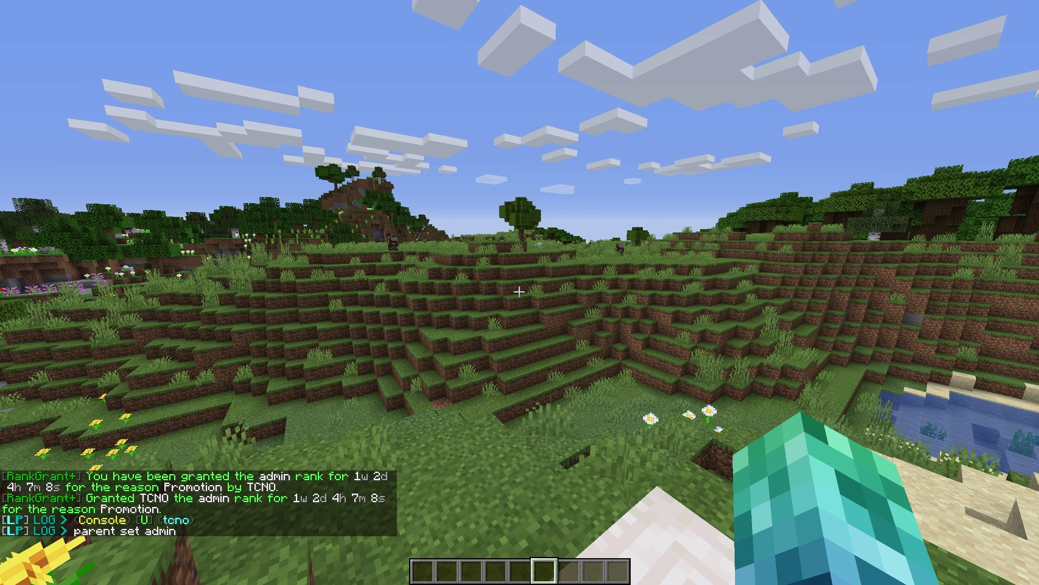
# Send Hello in chat and display your own player's LuckPerms details with the /lp user info command.
pyautogui.press('t')
pyautogui.press('Return')
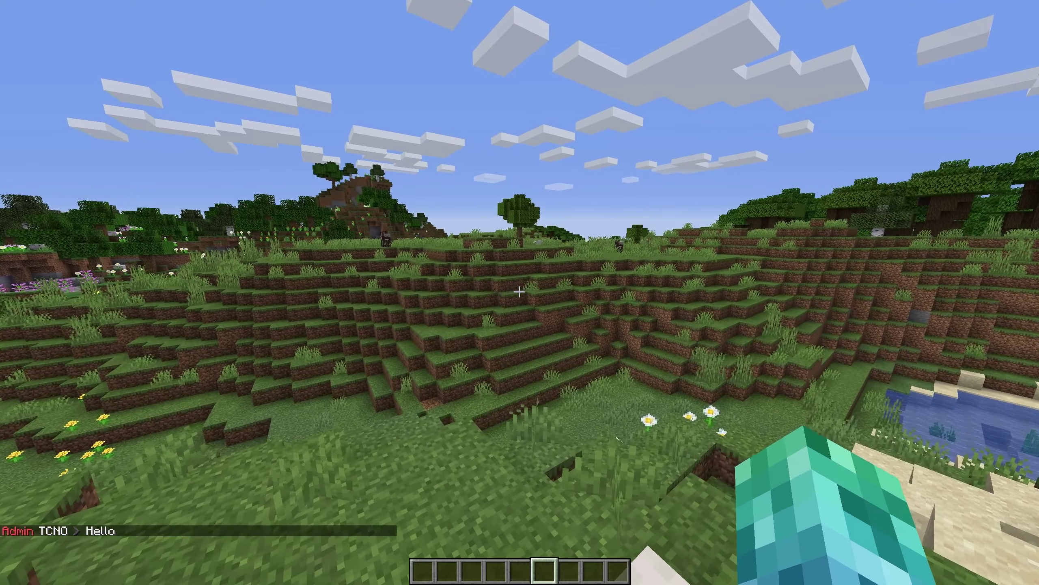
pyautogui.write('t/lp')
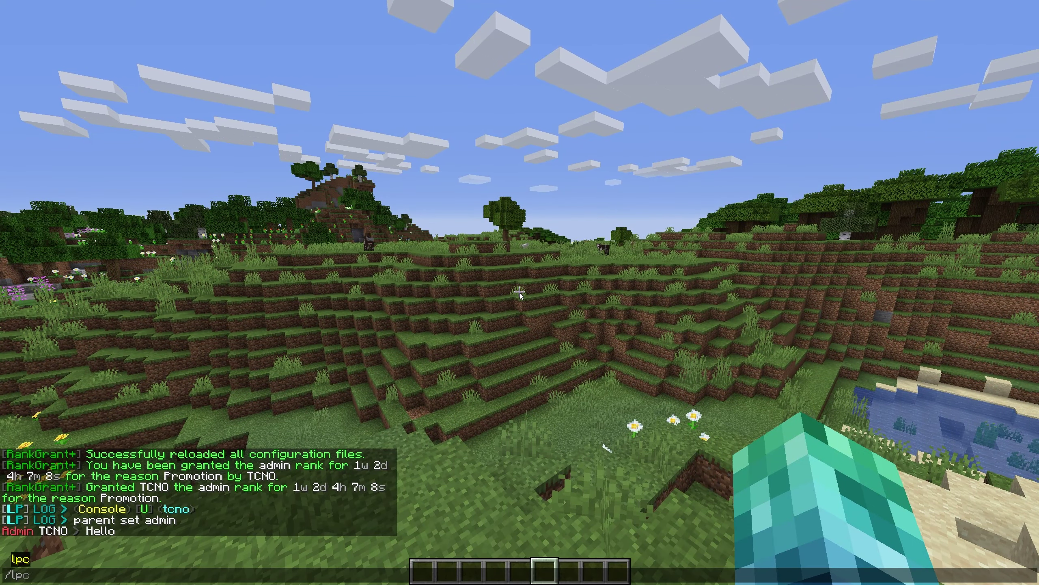
pyautogui.write(' user TCNO info')
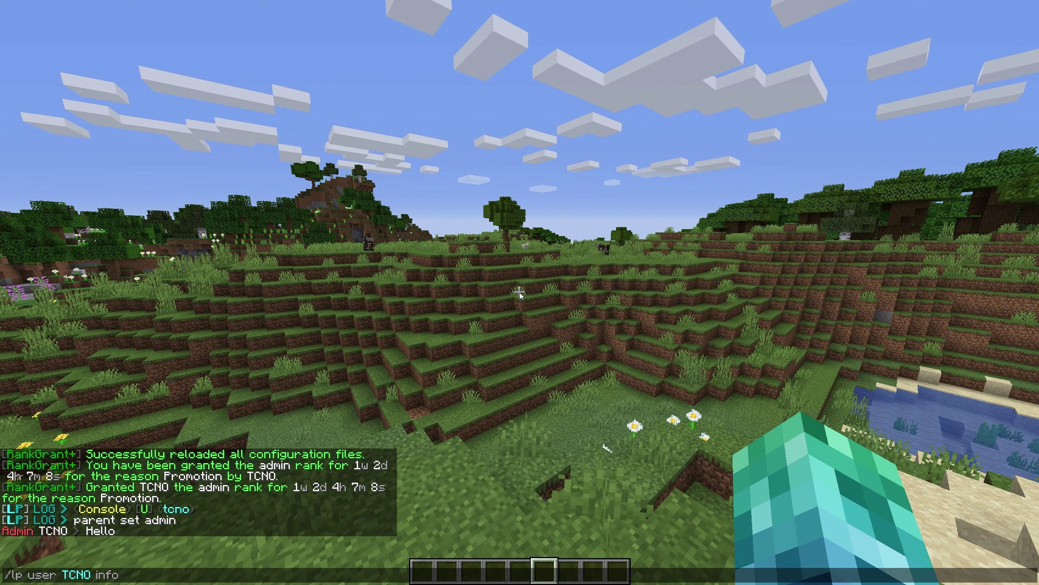
pyautogui.press('Return')
pyautogui.press('t')
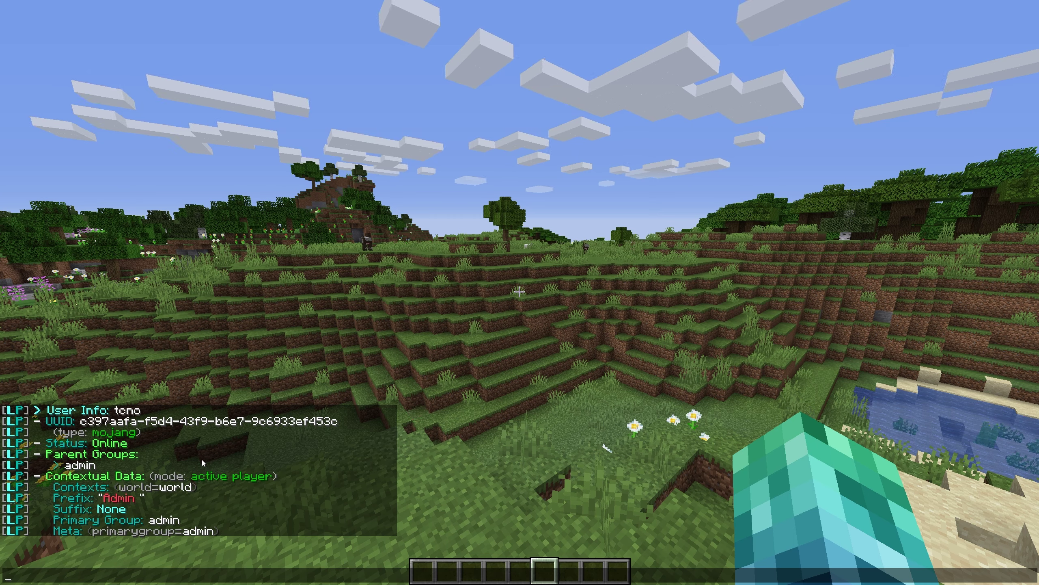
# Use /grant on your own player to give the default rank permanently with the reason Demotion, and confirm the grant.
pyautogui.press('Escape')
pyautogui.press('t')
pyautogui.write('/grant:grant')
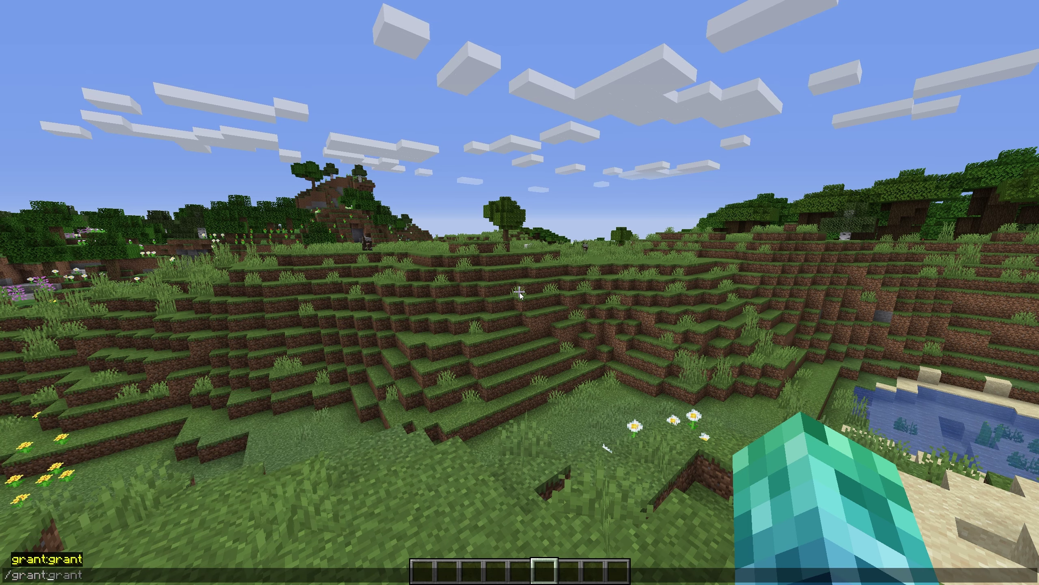
pyautogui.press('Return')
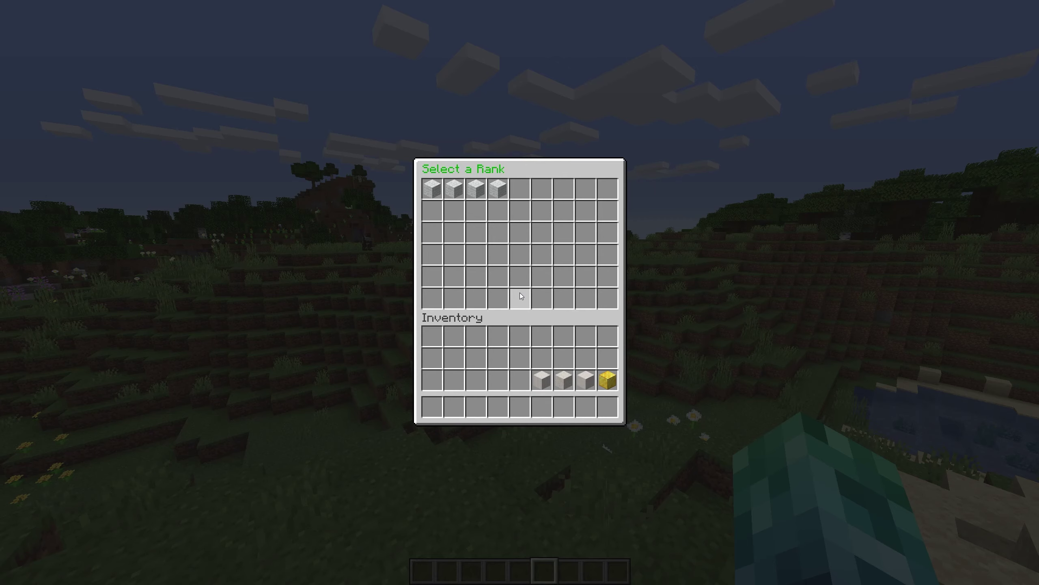
pyautogui.click(439, 197)
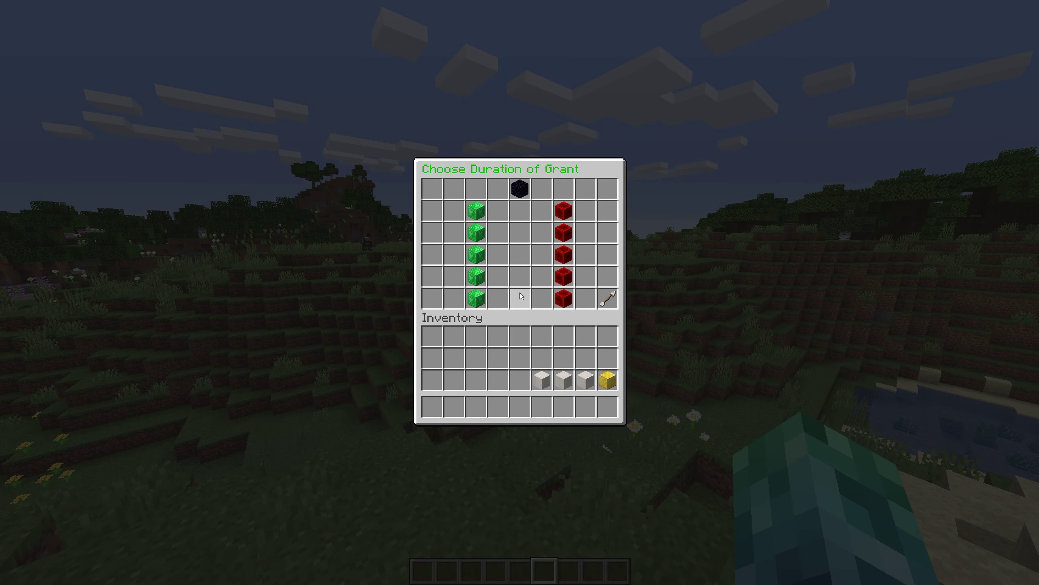
pyautogui.click(521, 209)
pyautogui.click(432, 189)
pyautogui.click(484, 247)
# Send Hello in chat again and recheck your player's parent group with the LuckPerms user info command.
pyautogui.write('tHello')
pyautogui.press('Return')
pyautogui.press('t')
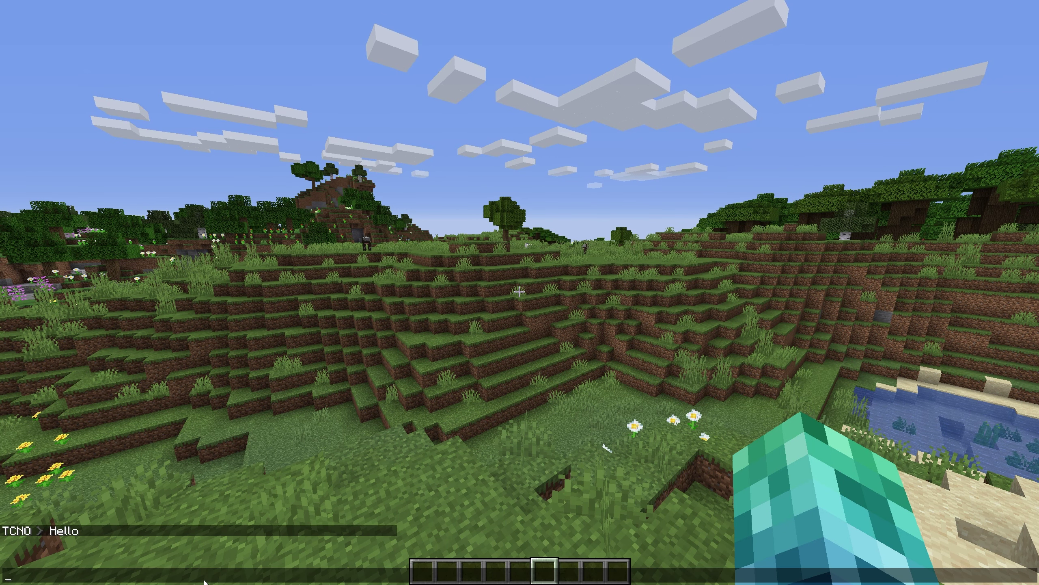
pyautogui.press('Return')
pyautogui.press('t')
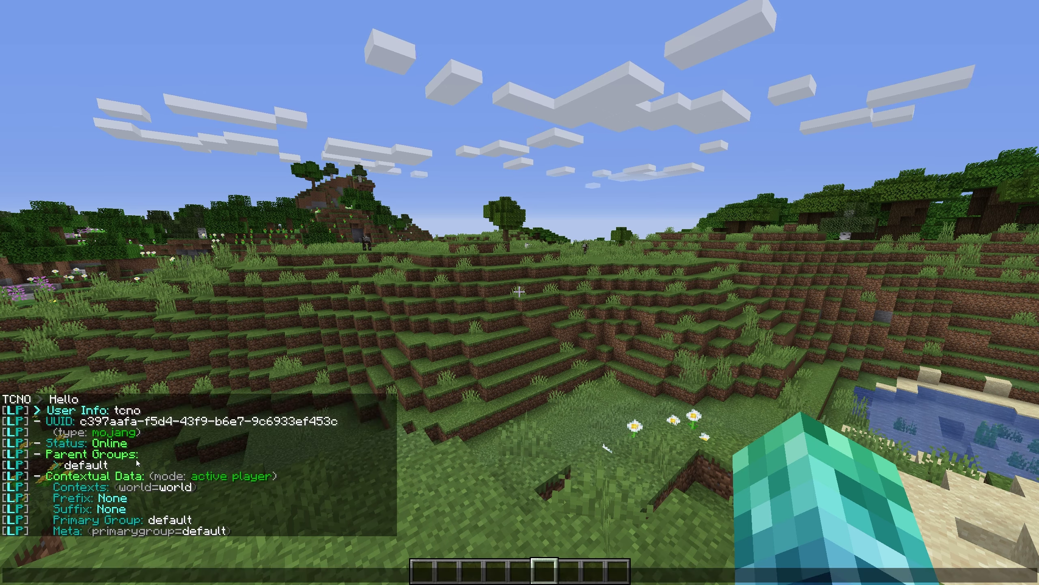
# Grant your own player the moderator rank for 10 seconds with the reason Promotion through the /grant GUI.
pyautogui.write('t')
pyautogui.write('/grant tcno')
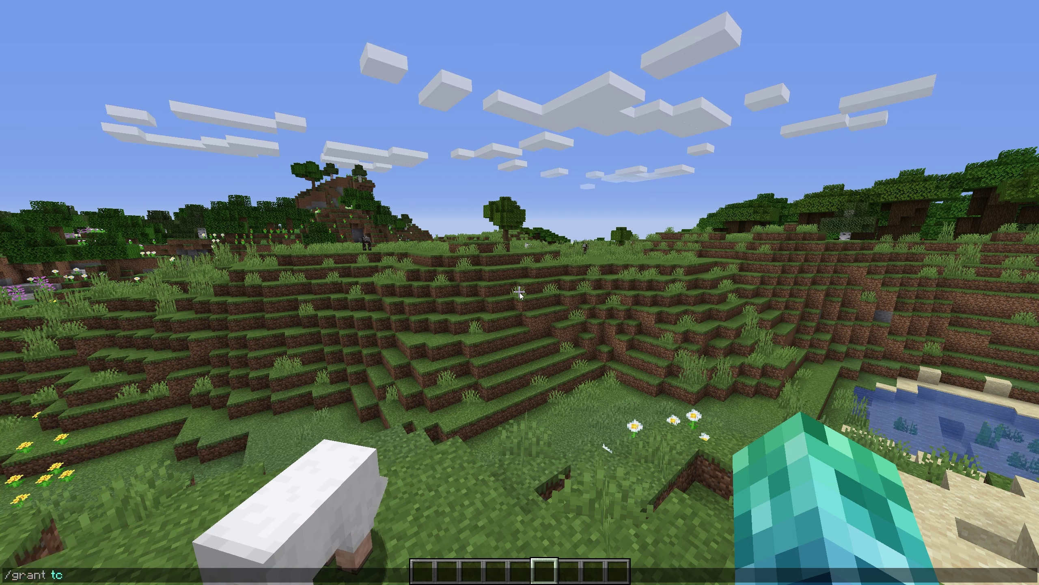
pyautogui.press('Return')
pyautogui.click(454, 190)
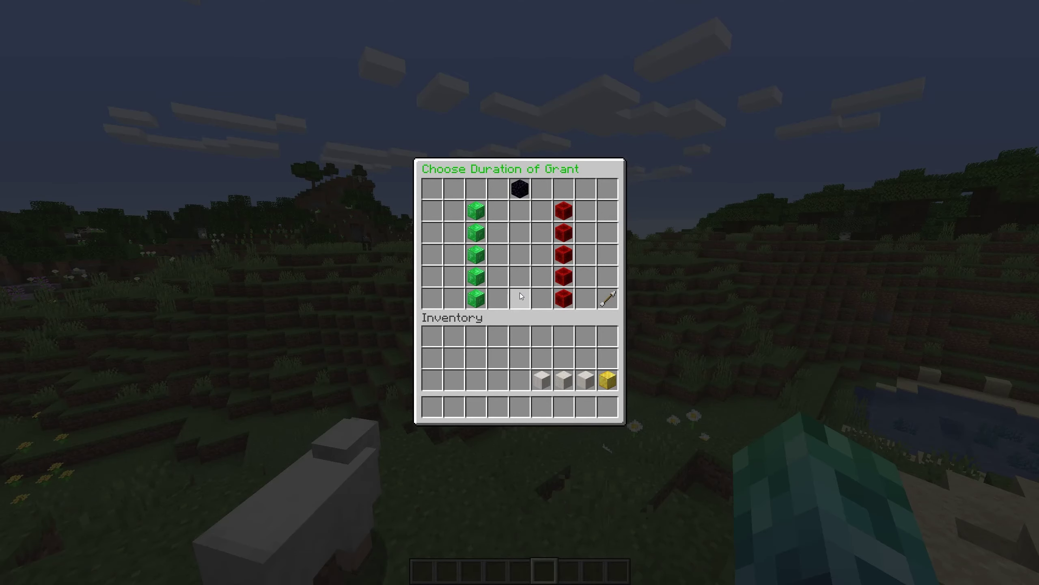
pyautogui.click(475, 294)
pyautogui.click(607, 299)
pyautogui.click(432, 188)
pyautogui.click(476, 241)
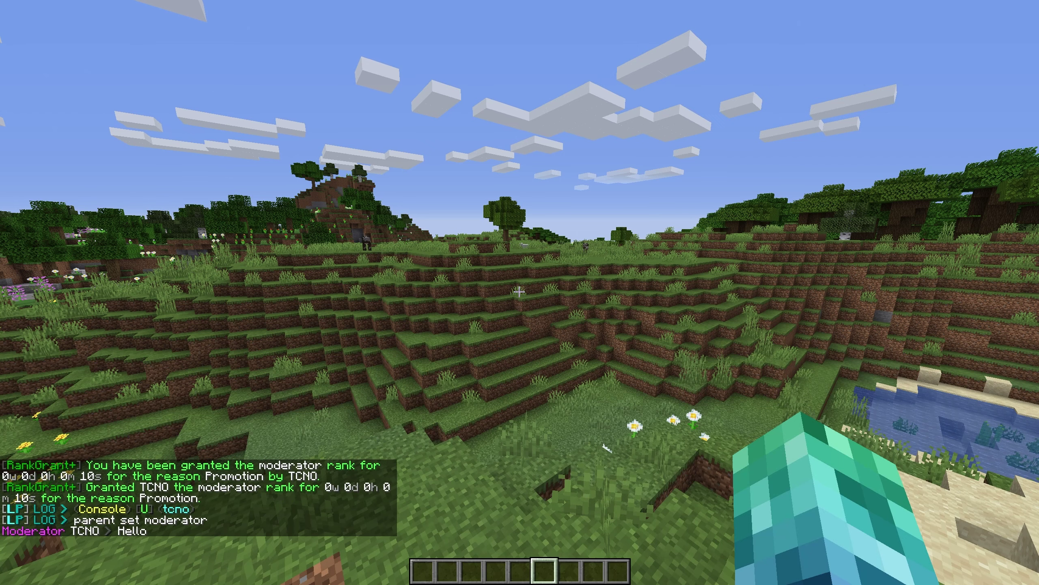
# Send the chat messages "I'm a moderator", "My time is running out", "oh no", "there we go", ":(" and "back to being normal".
pyautogui.write("tor TCNO > I'm a moderator")
pyautogui.press('Return')
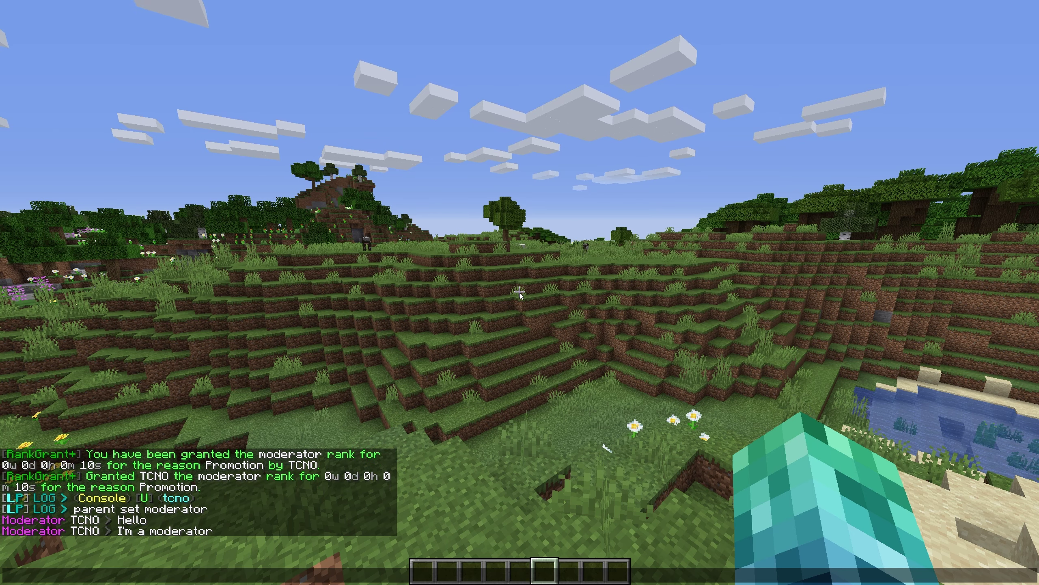
pyautogui.write('My time is running out')
pyautogui.press('Return')
pyautogui.write('toh no')
pyautogui.press('Return')
pyautogui.write('tthere we go')
pyautogui.press('Return')
pyautogui.write('t:(')
pyautogui.press('Return')
pyautogui.write('tb')
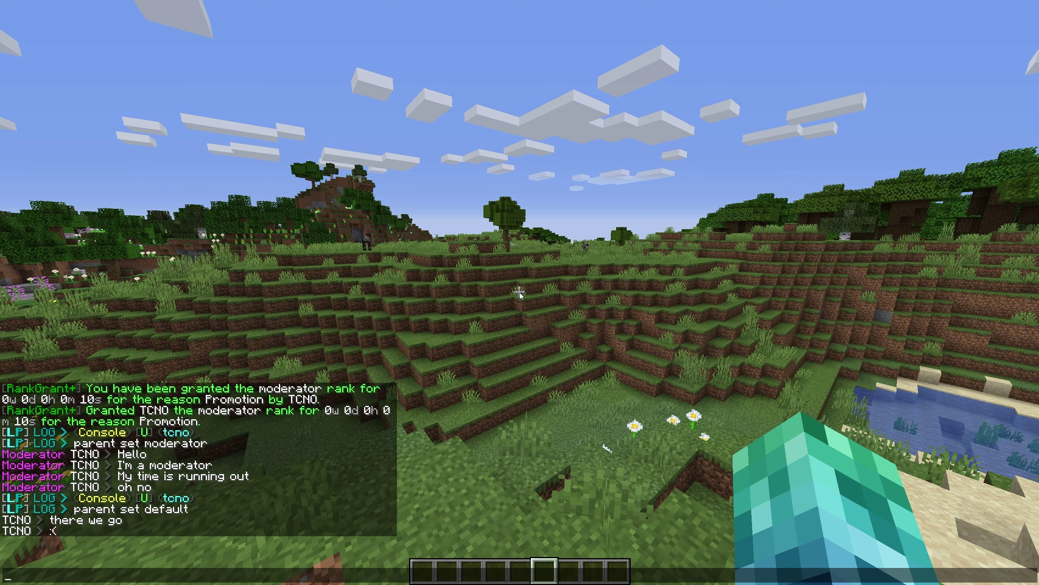
pyautogui.write('ack to being normal')
pyautogui.press('Return')
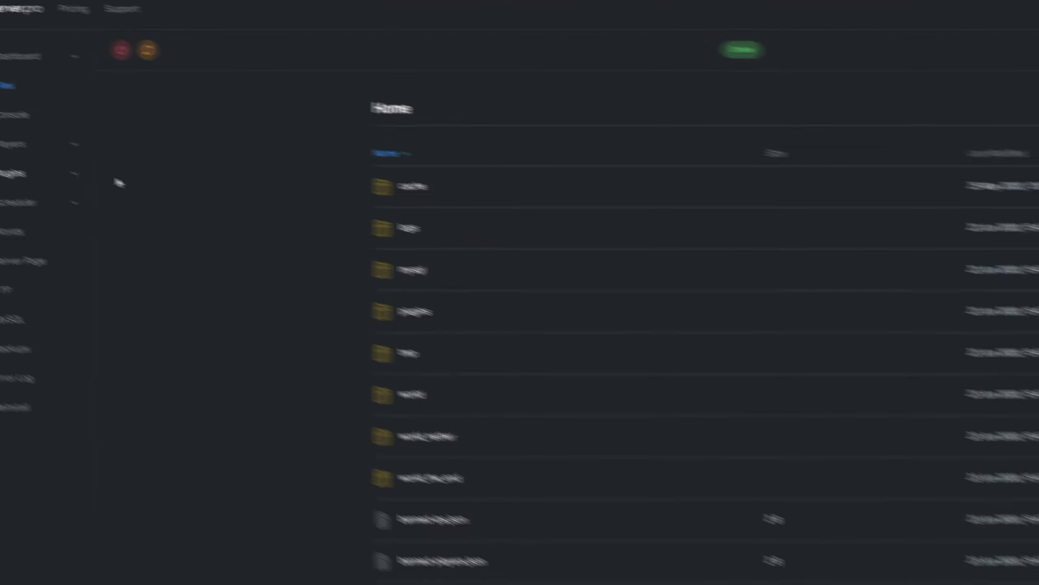
# Switch to the server's web file manager and review the grant log 06-22-2020.txt in plugins/RankGrantPlus/logs.
pyautogui.click(215, 239)
pyautogui.click(218, 311)
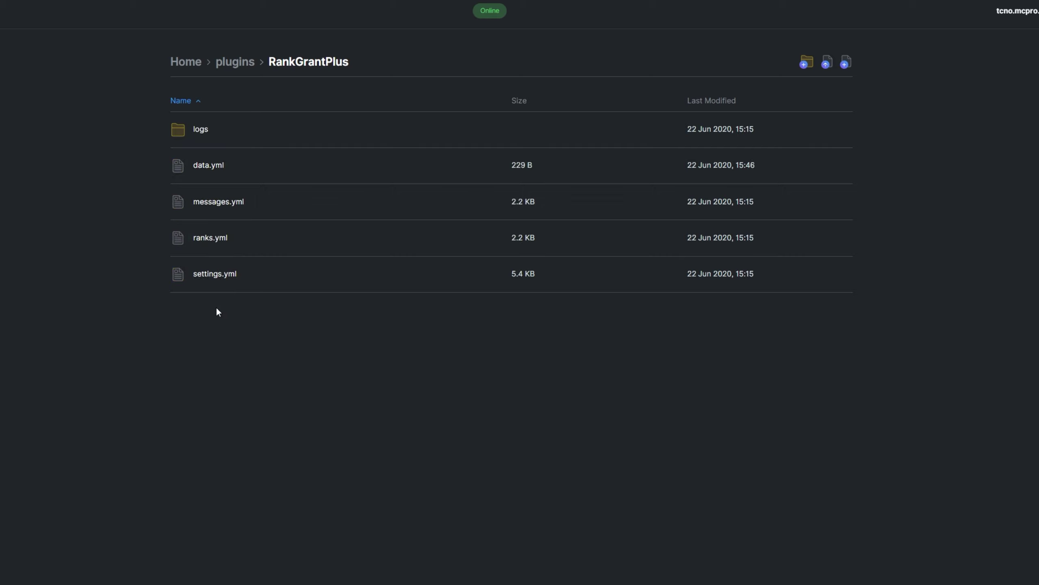
pyautogui.click(205, 135)
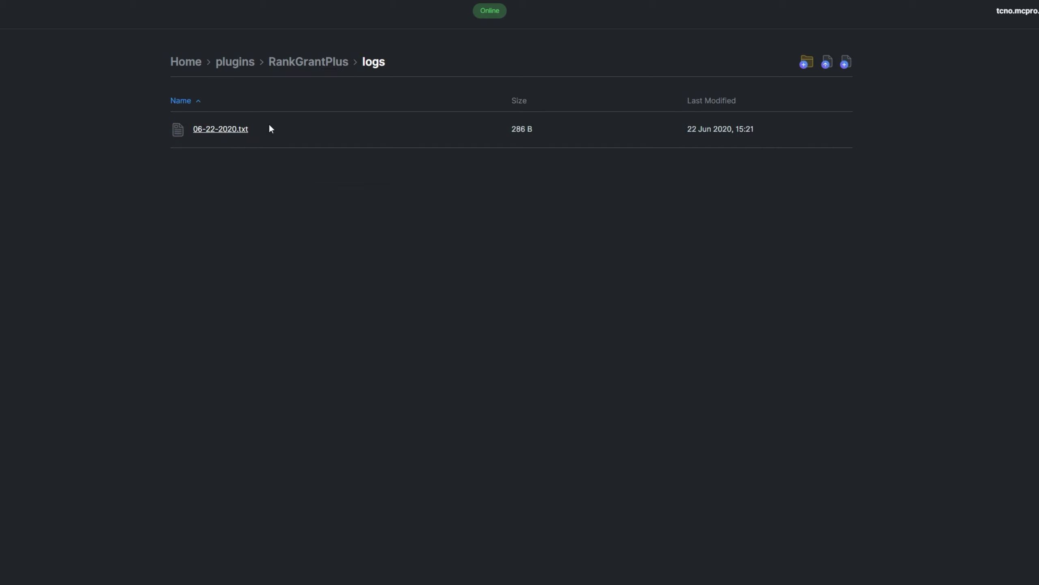
pyautogui.click(237, 130)
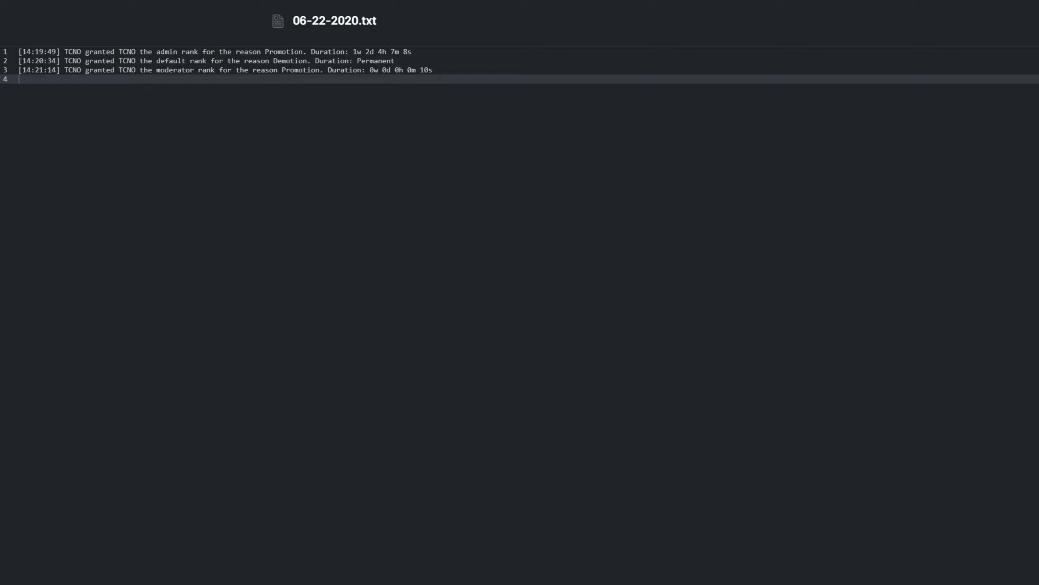
pyautogui.click(370, 567)
# Return to the RankGrantPlus folder and inspect the stored grant data in data.yml.
pyautogui.click(295, 63)
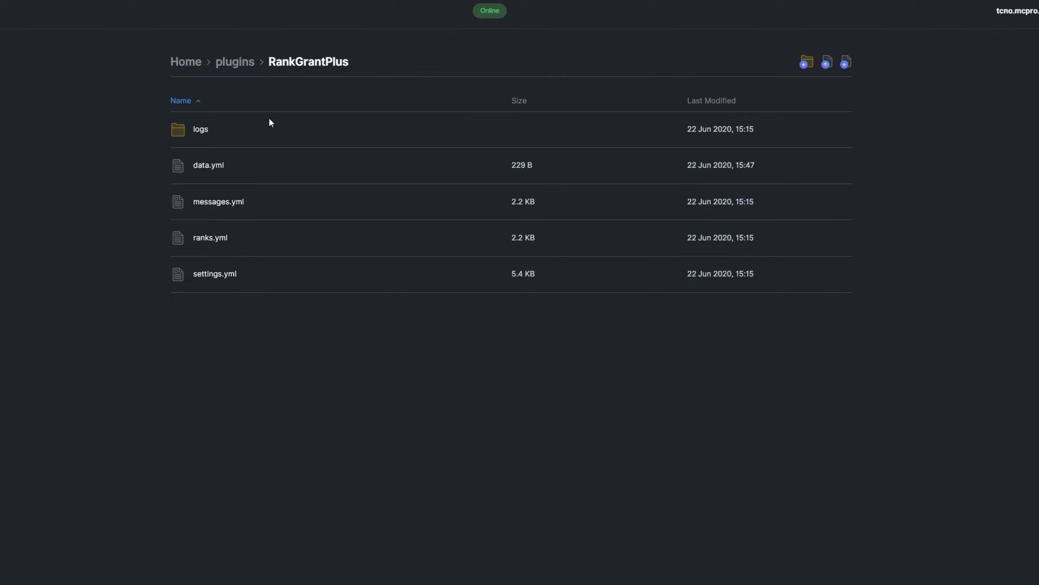
pyautogui.click(206, 172)
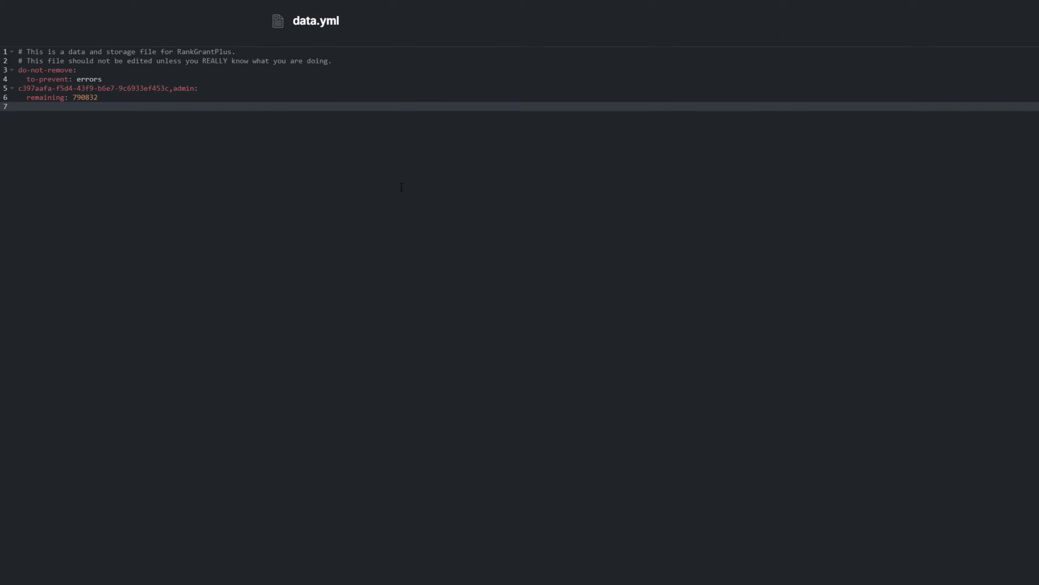
pyautogui.moveTo(401, 187); pyautogui.dragTo(19, 52)
pyautogui.click(164, 173)
pyautogui.hotkey('alt', 'Left')
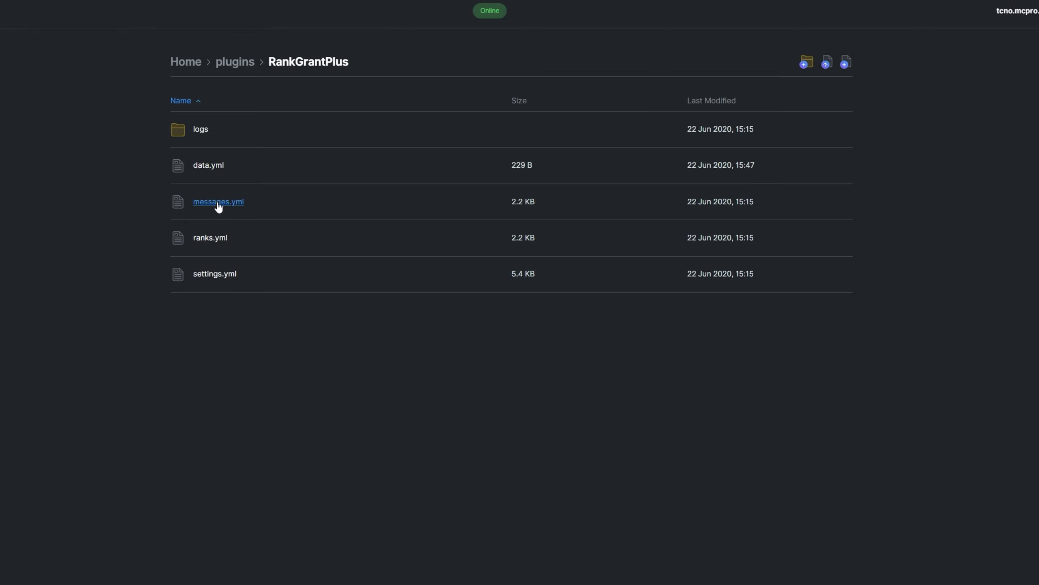
# Open messages.yml and look over the plugin's notification messages, GUI names and log format.
pyautogui.click(218, 202)
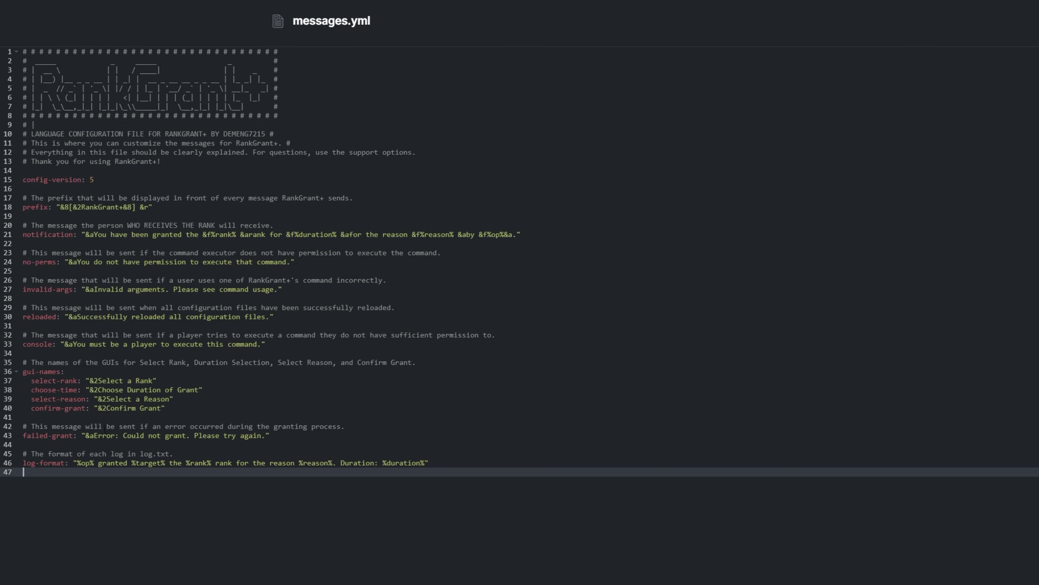
pyautogui.moveTo(195, 235); pyautogui.dragTo(192, 308)
pyautogui.click(221, 408)
pyautogui.click(262, 499)
pyautogui.hotkey('alt', 'Left')
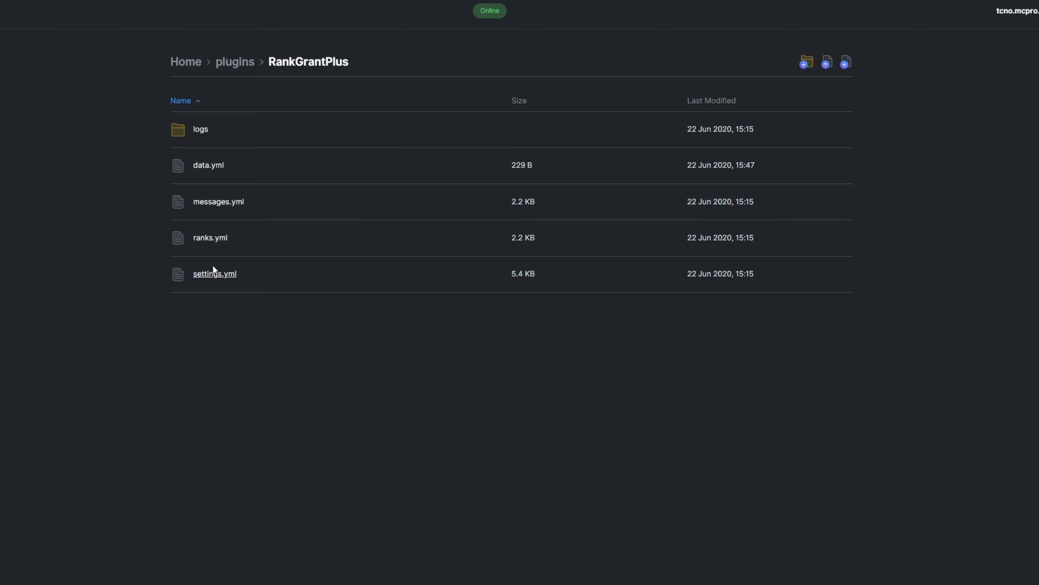
# Open ranks.yml and set auto-list-ranks to false.
pyautogui.click(213, 240)
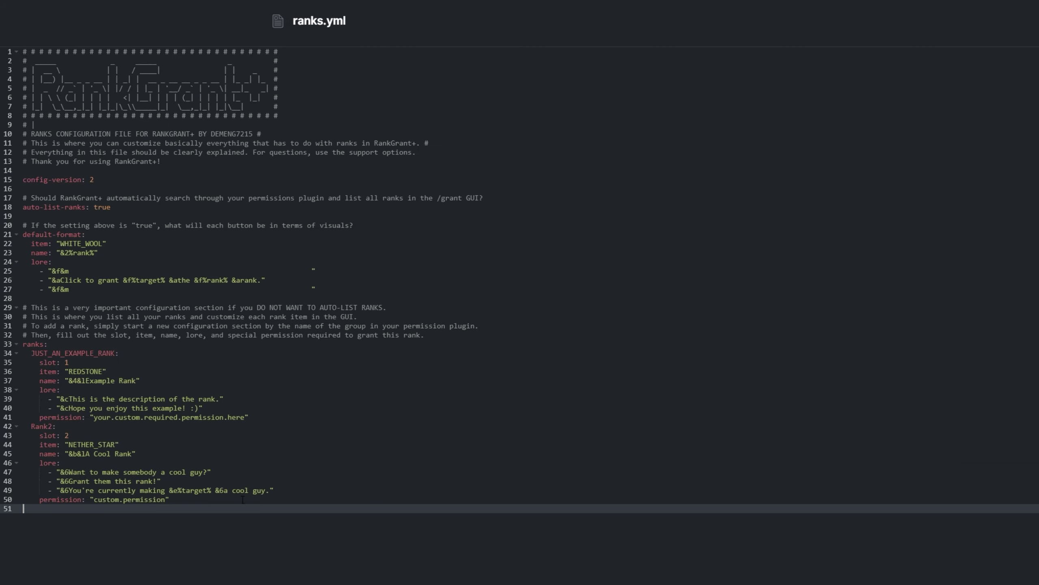
pyautogui.moveTo(222, 509); pyautogui.dragTo(6, 30)
pyautogui.click(51, 315)
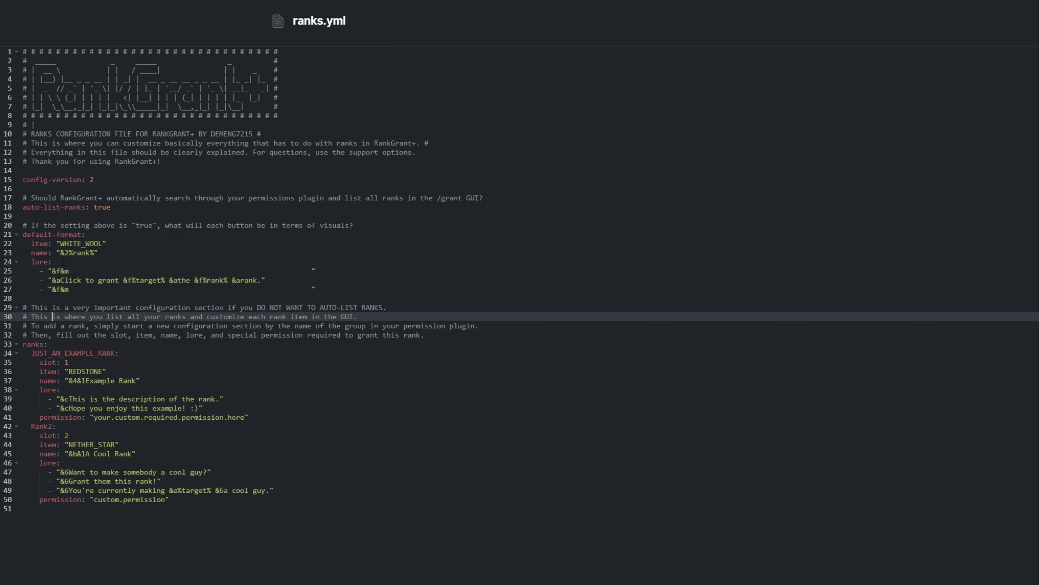
pyautogui.moveTo(85, 207); pyautogui.dragTo(35, 207)
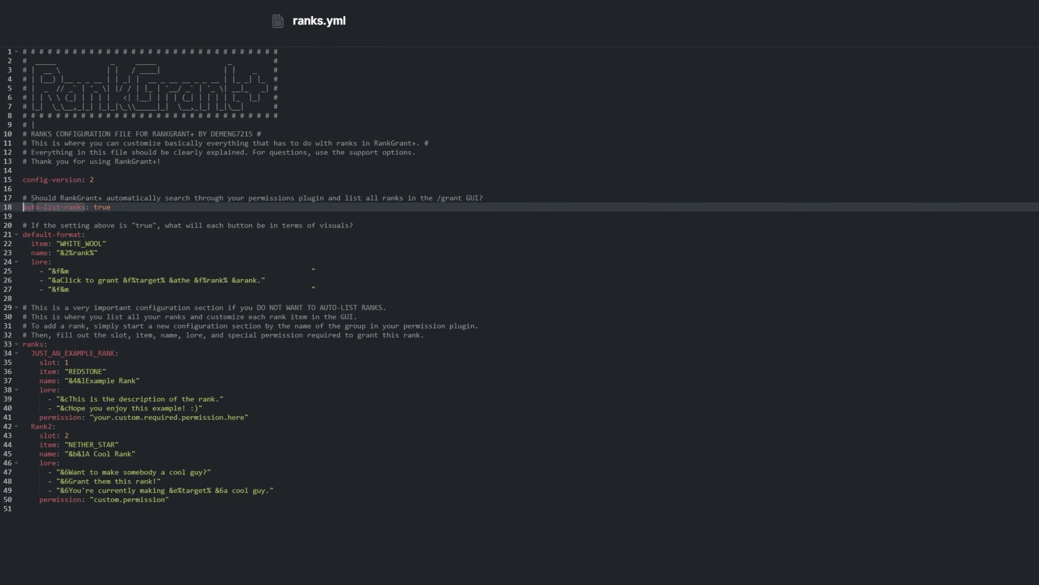
pyautogui.click(114, 208)
pyautogui.doubleClick(114, 208)
pyautogui.write('false')
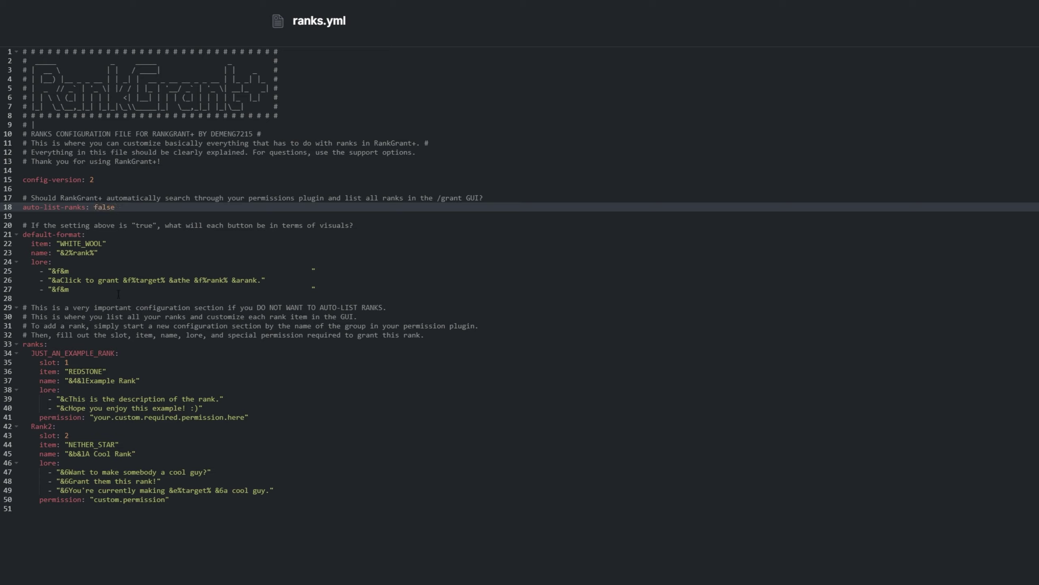
# Examine the default-format block and the custom ranks section with its example rank entries in ranks.yml.
pyautogui.moveTo(381, 283); pyautogui.dragTo(23, 234)
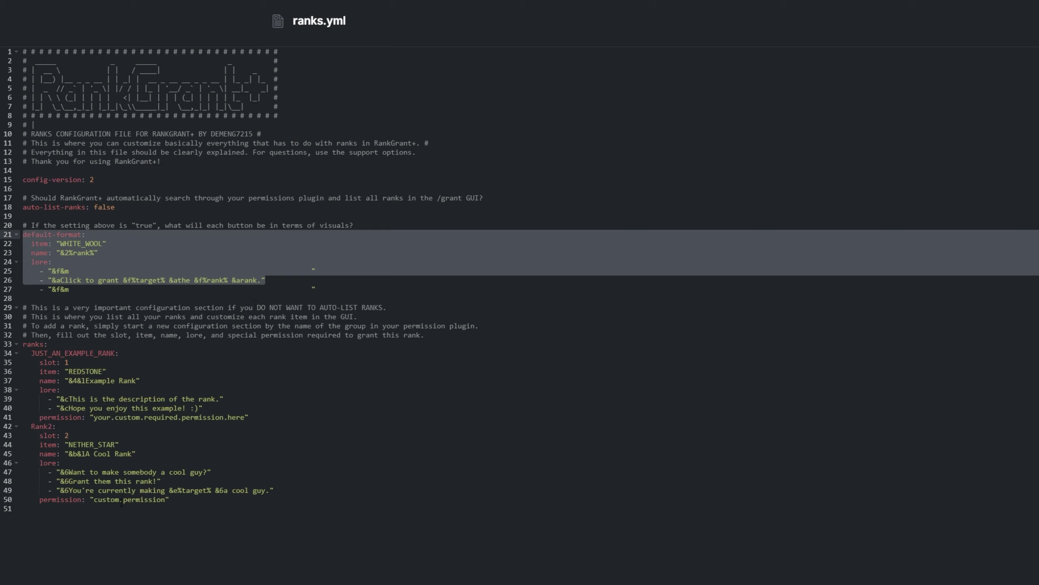
pyautogui.moveTo(191, 504); pyautogui.dragTo(24, 344)
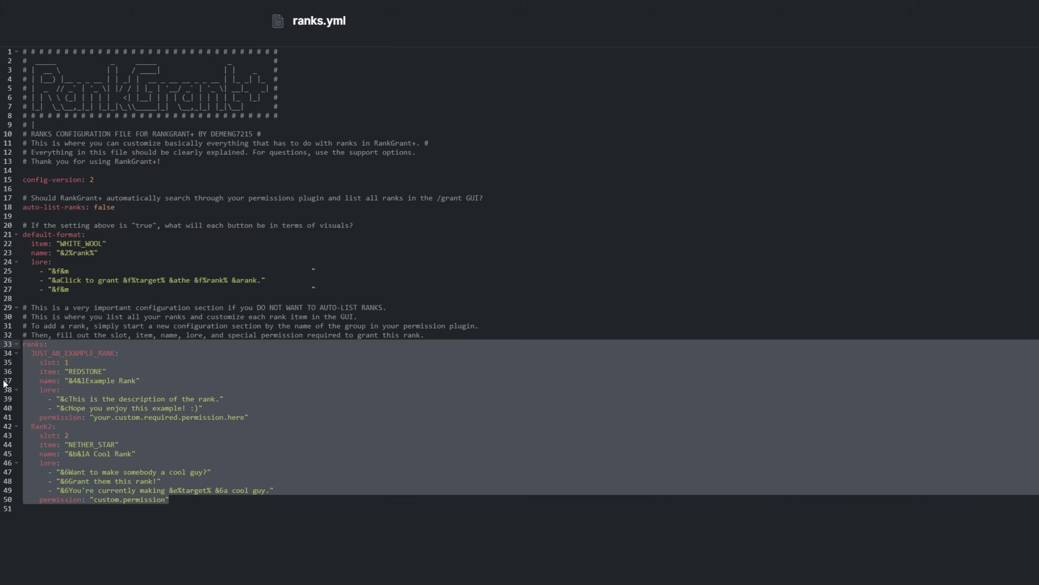
pyautogui.click(156, 520)
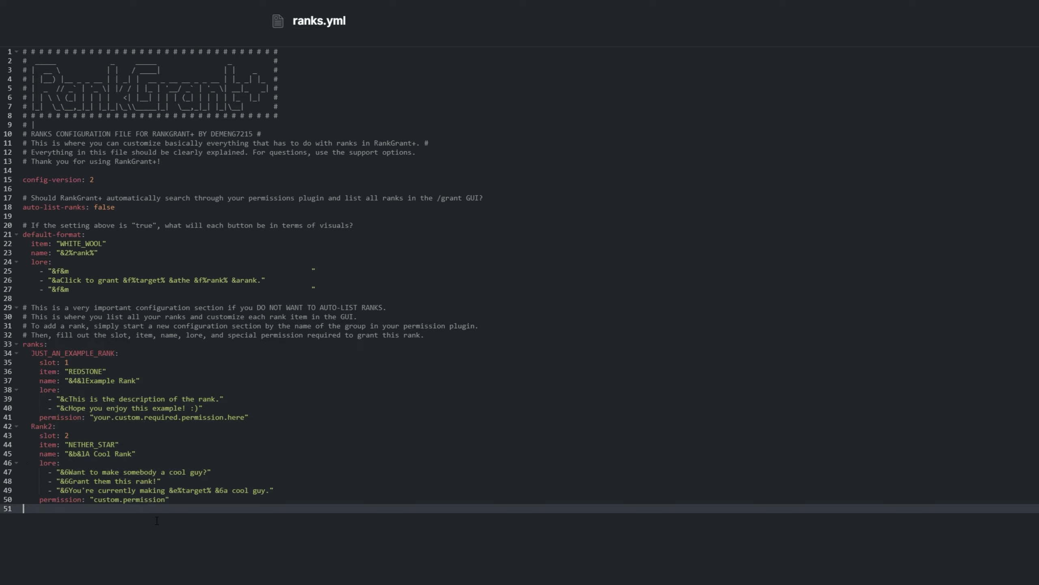
pyautogui.click(40, 425)
pyautogui.doubleClick(45, 353)
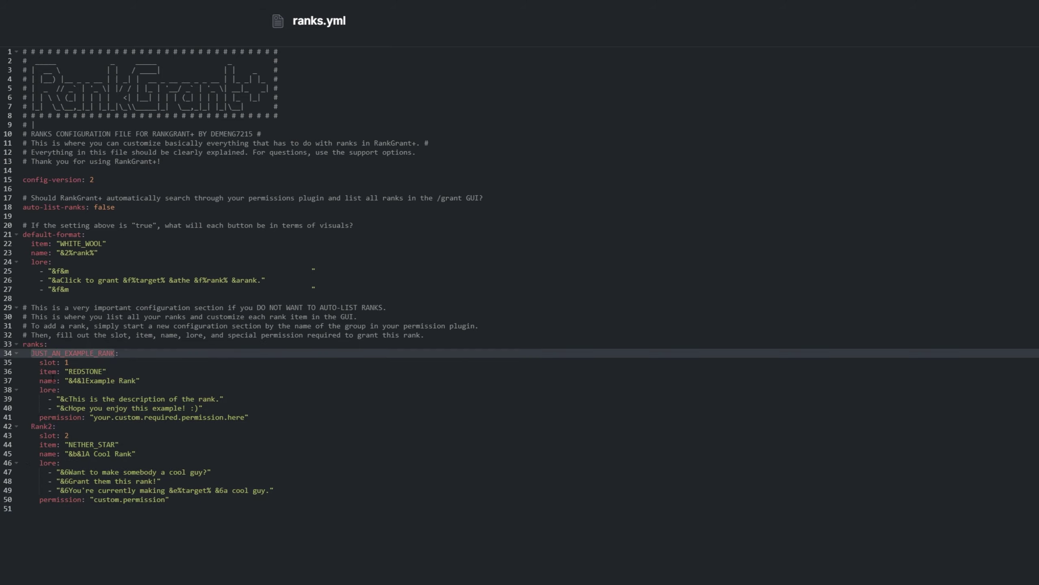
# Set the permission of Rank2 to group.admin, and leave ranks.yml for the plugin folder.
pyautogui.click(48, 426)
pyautogui.doubleClick(107, 500)
pyautogui.moveTo(107, 499); pyautogui.dragTo(146, 499)
pyautogui.write('group.')
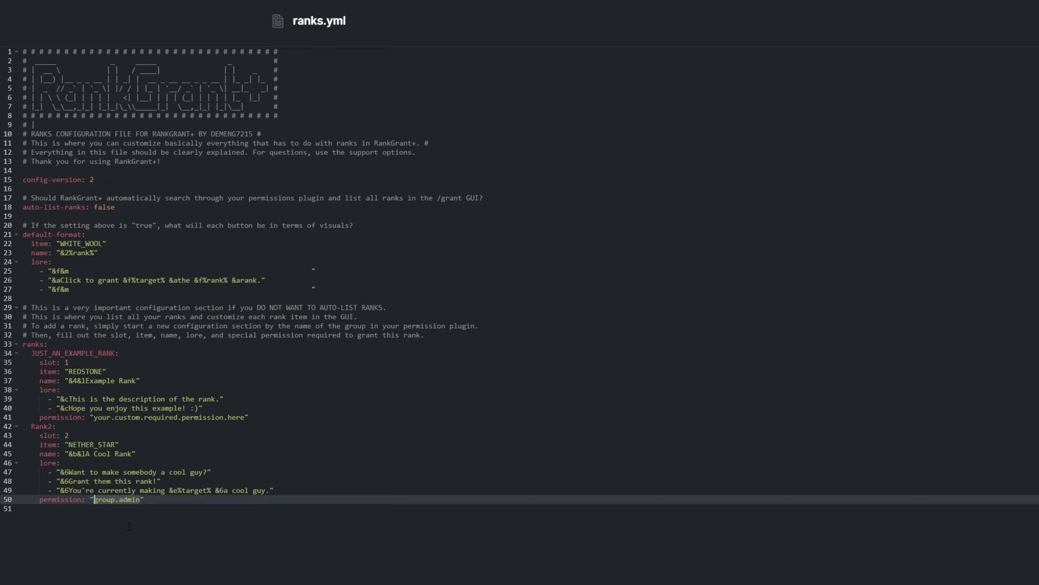
pyautogui.click(48, 436)
pyautogui.click(48, 454)
pyautogui.click(49, 462)
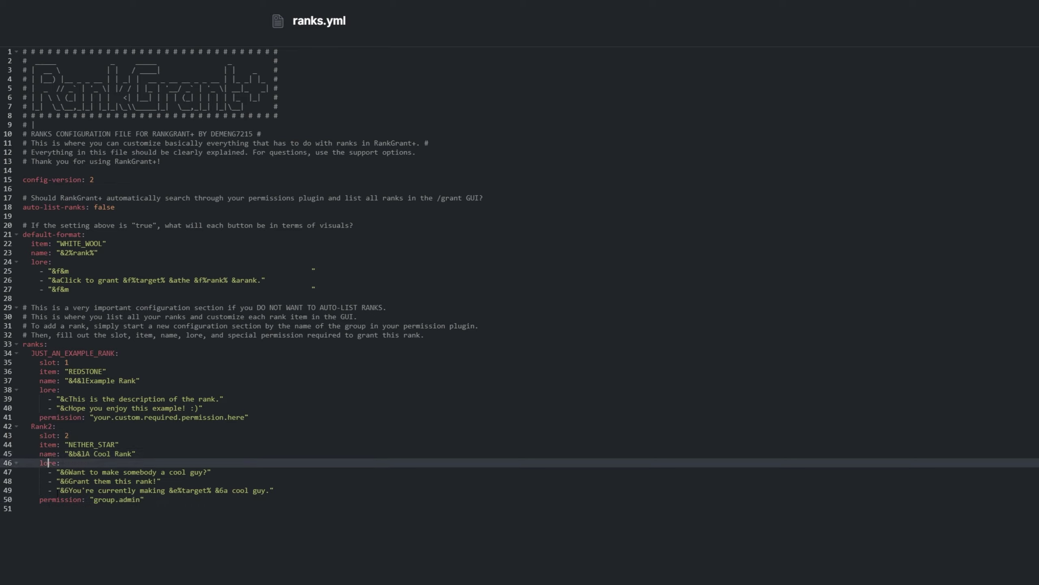
pyautogui.click(148, 553)
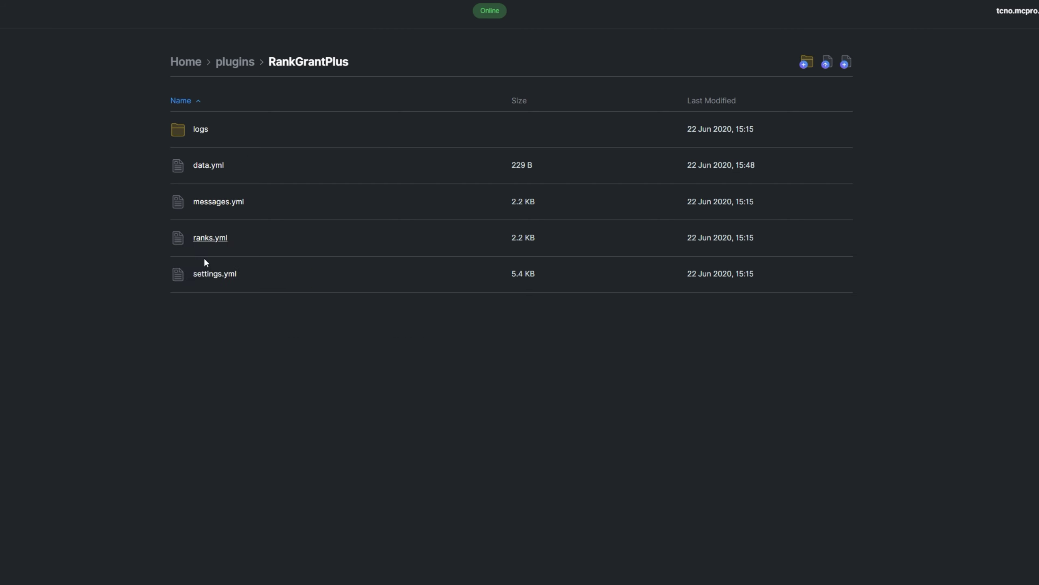
# Open settings.yml and look through the plugin's command, reason, duration and confirmation settings.
pyautogui.click(204, 257)
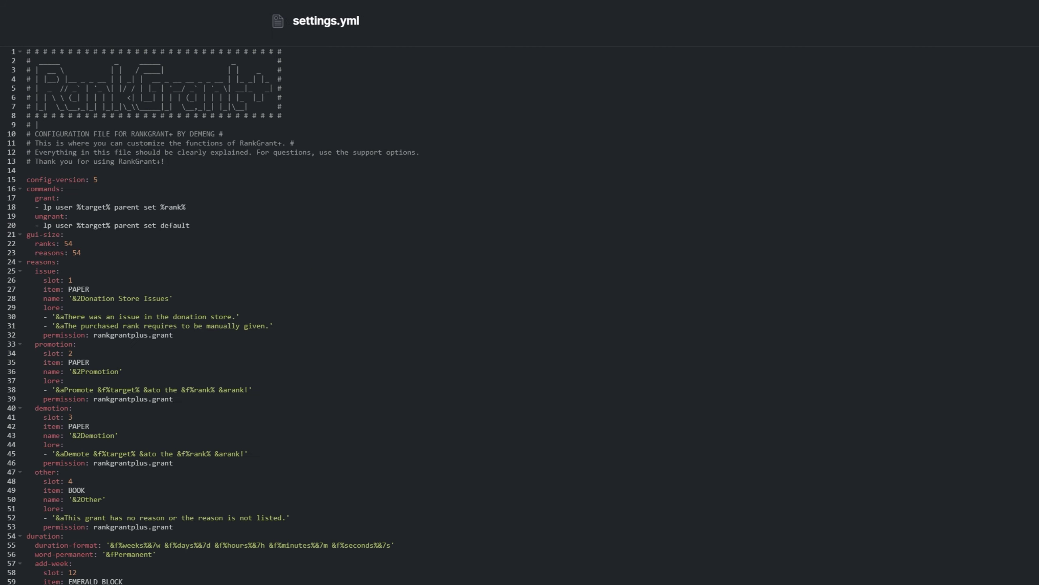
pyautogui.scroll(-20, 519, 315)
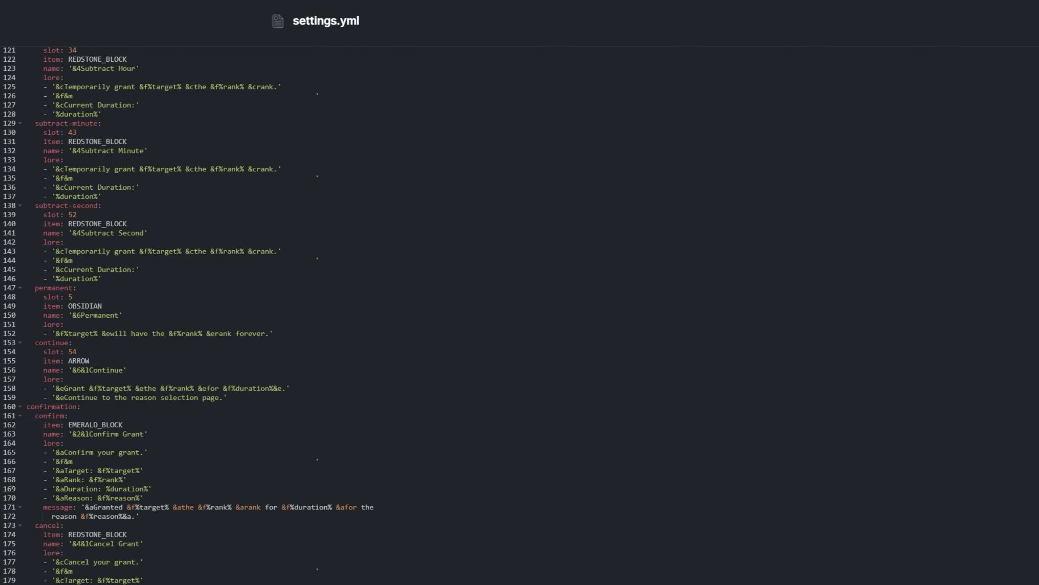
# Examine the reasons section of settings.yml, including the item, name and lore entries of its grant reasons.
pyautogui.scroll(20, 520, 315)
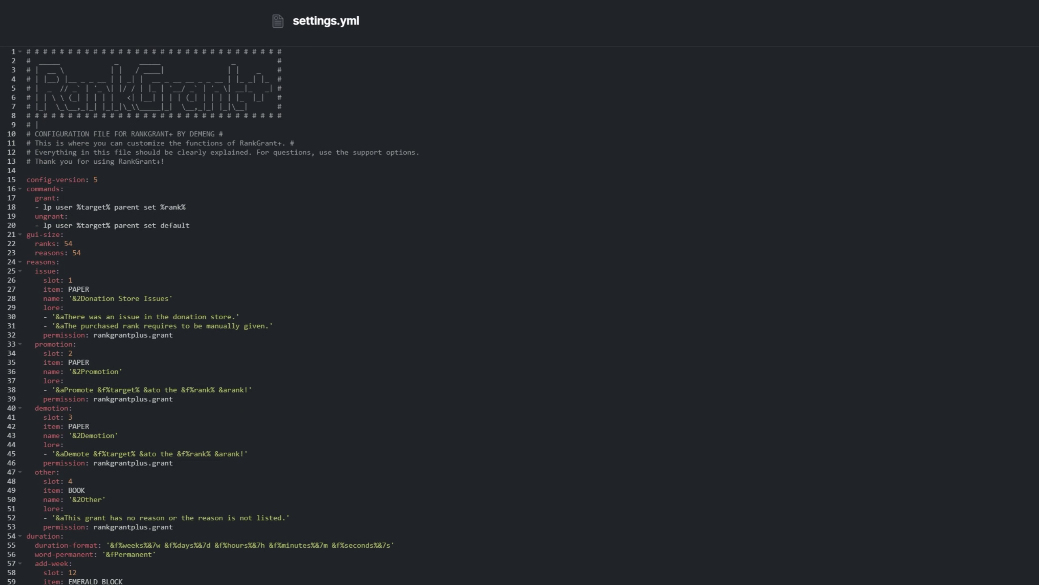
pyautogui.click(362, 320)
pyautogui.click(241, 299)
pyautogui.click(212, 290)
pyautogui.click(98, 361)
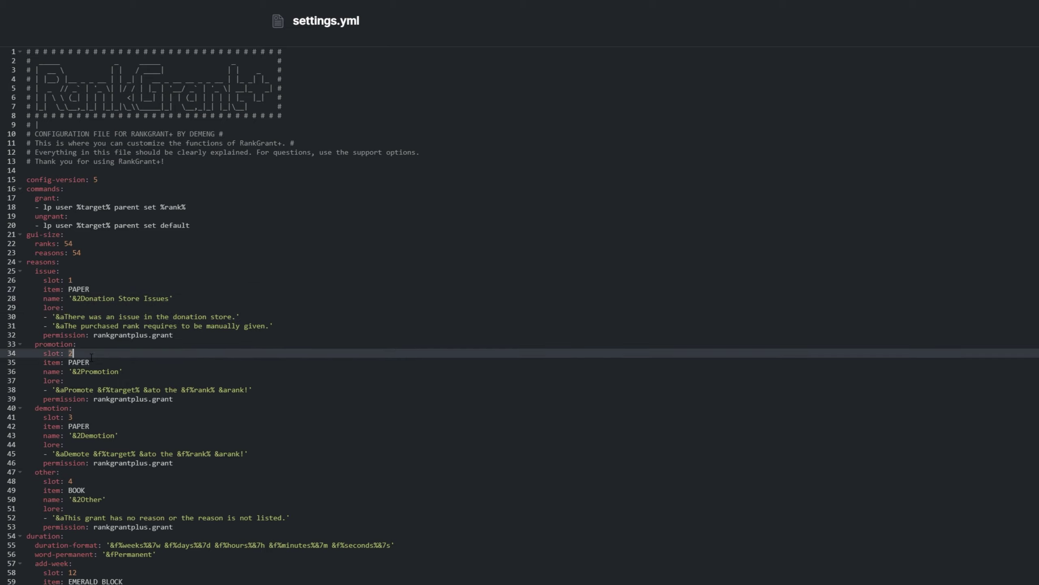
pyautogui.click(88, 424)
pyautogui.click(82, 316)
pyautogui.click(81, 326)
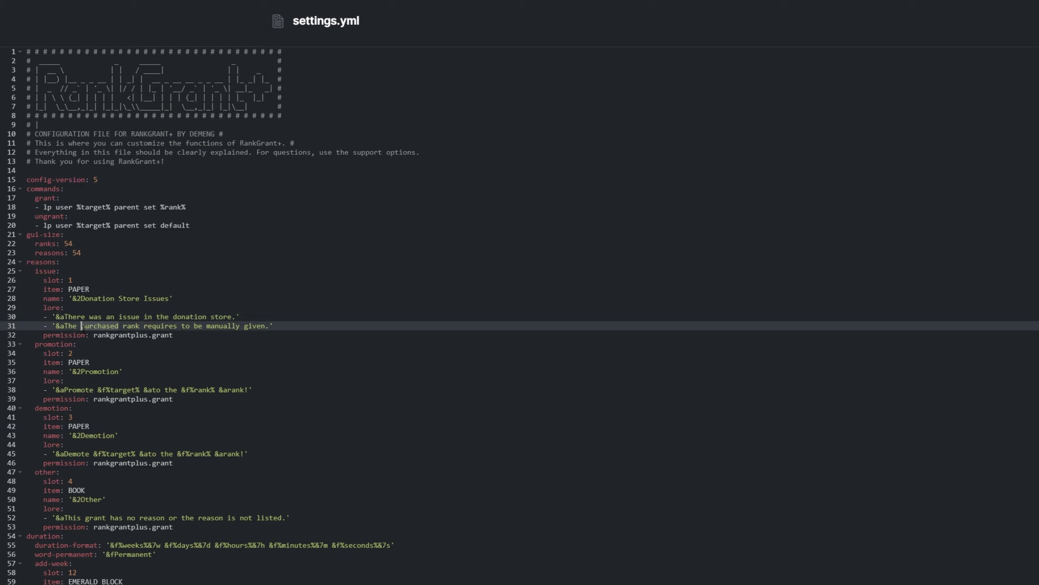
pyautogui.click(56, 298)
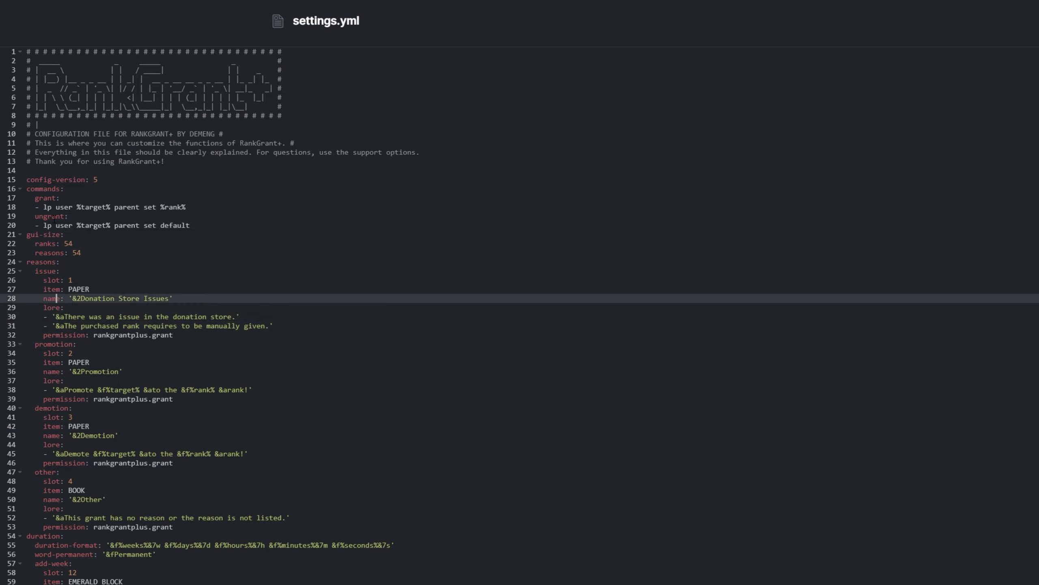
# In the commands section, change the grant command to "lp user %target% parent add %rank%".
pyautogui.click(36, 188)
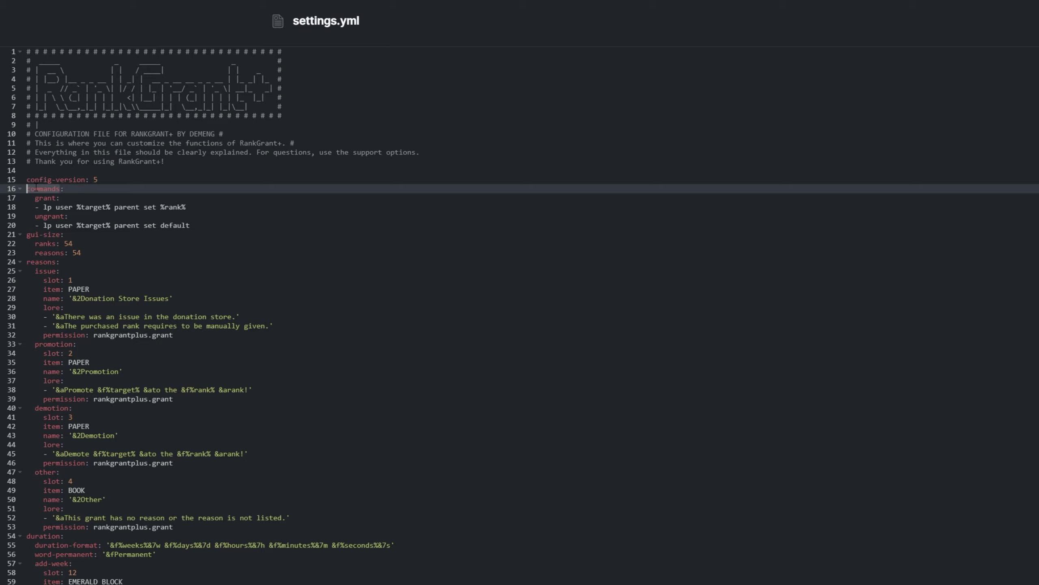
pyautogui.doubleClick(41, 197)
pyautogui.doubleClick(45, 216)
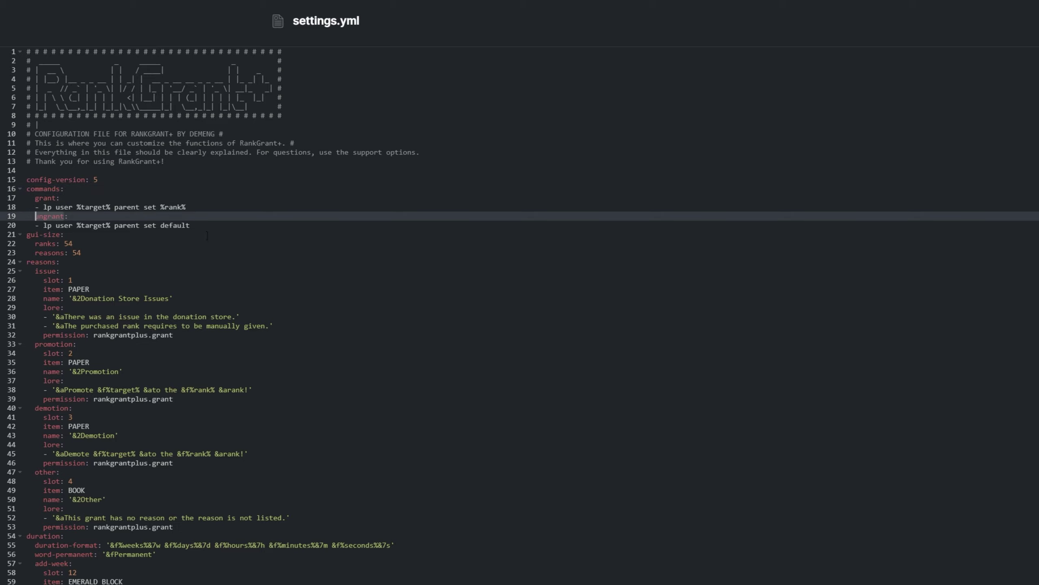
pyautogui.moveTo(208, 234); pyautogui.dragTo(27, 189)
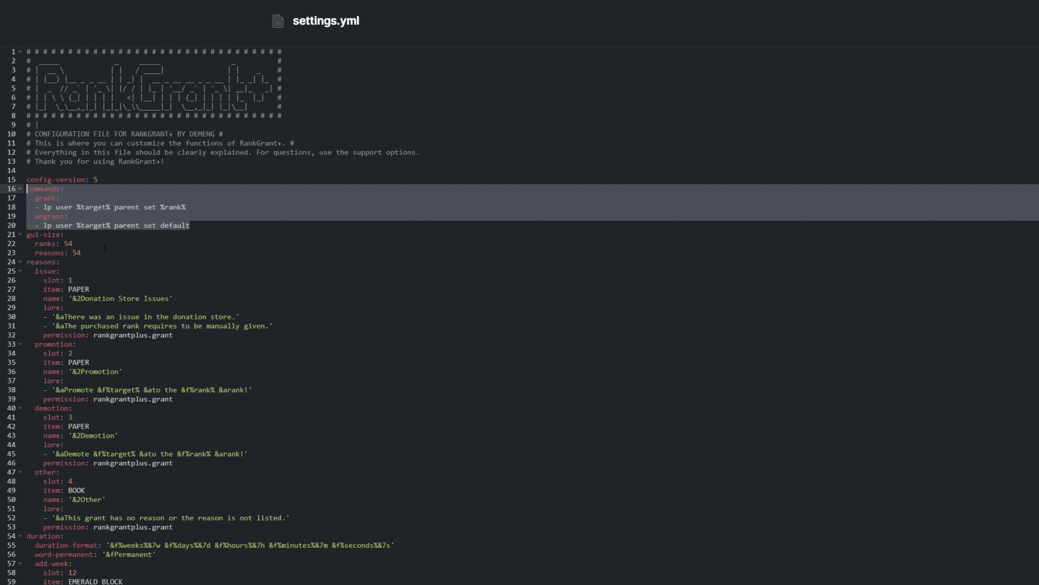
pyautogui.click(50, 207)
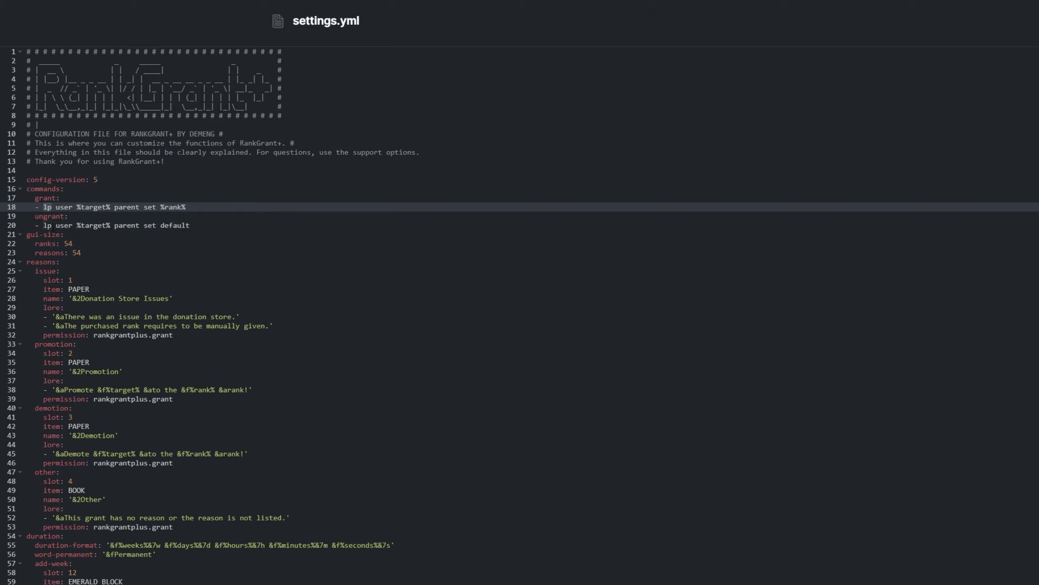
pyautogui.click(52, 225)
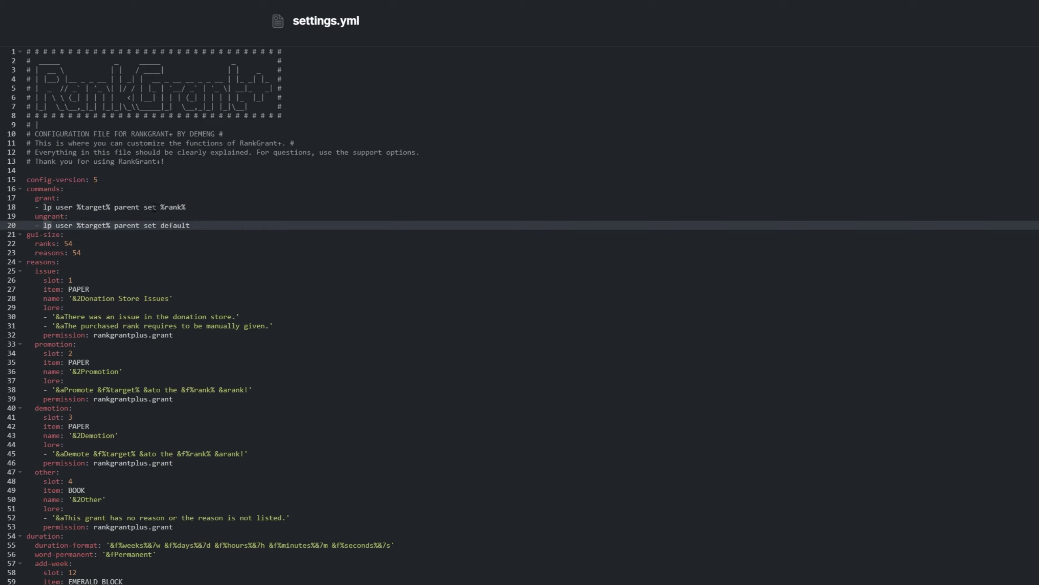
pyautogui.doubleClick(152, 207)
pyautogui.write('add')
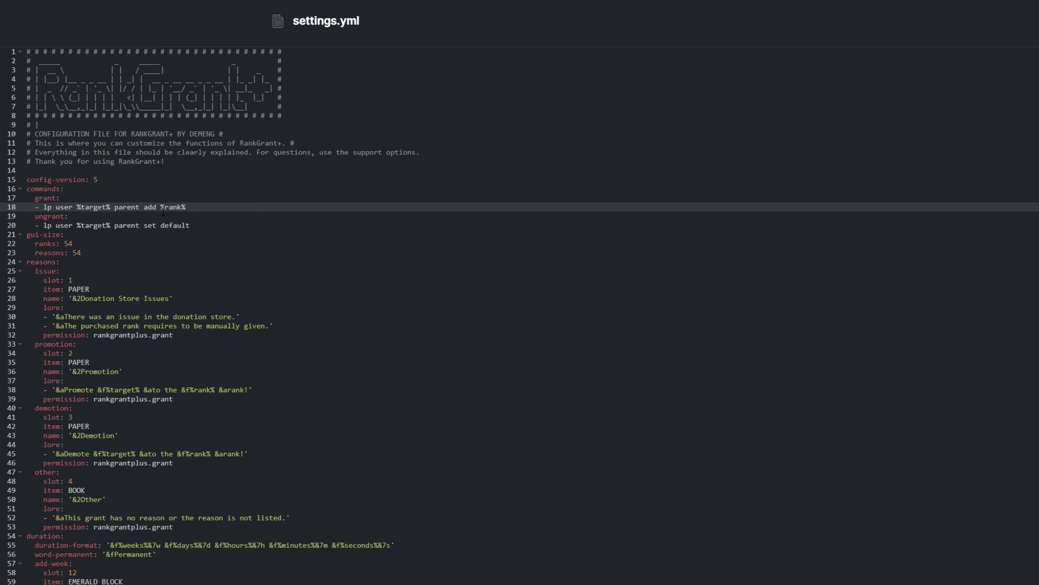
# Change the ungrant command to "lp user %target% parent remove %rank%".
pyautogui.moveTo(161, 207); pyautogui.dragTo(191, 207)
pyautogui.click(191, 208)
pyautogui.moveTo(191, 225); pyautogui.dragTo(148, 226)
pyautogui.write('remove %rank%')
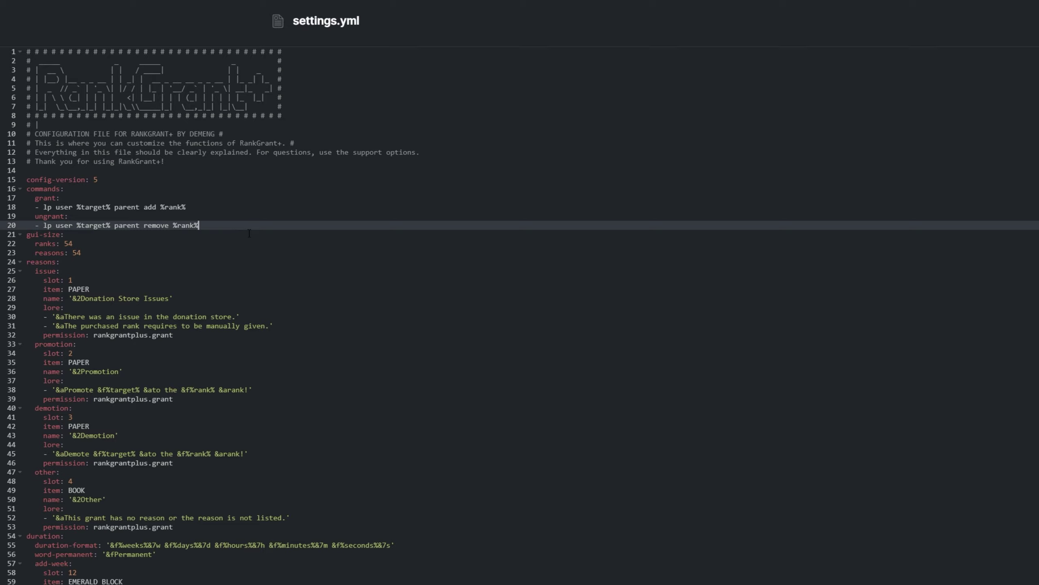
# Look over the reasons and duration sections of settings.yml once more.
pyautogui.doubleClick(45, 262)
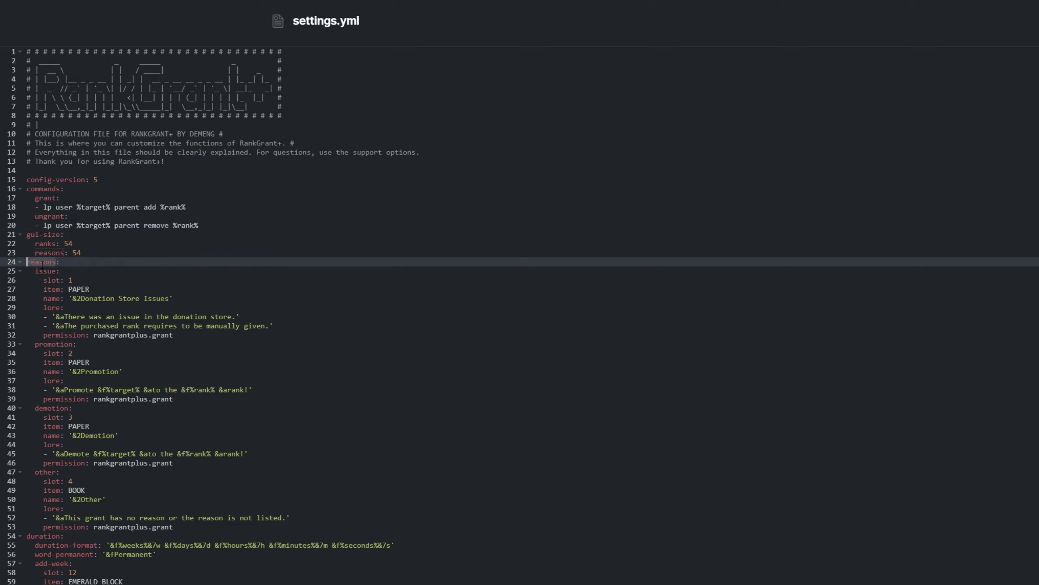
pyautogui.scroll(-10, 59, 315)
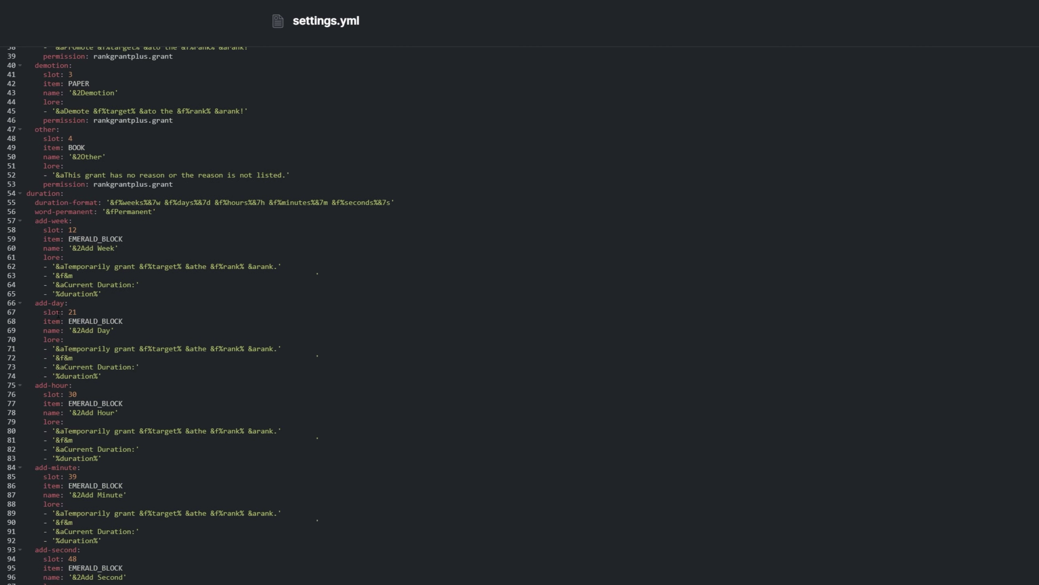
pyautogui.scroll(9, 58, 314)
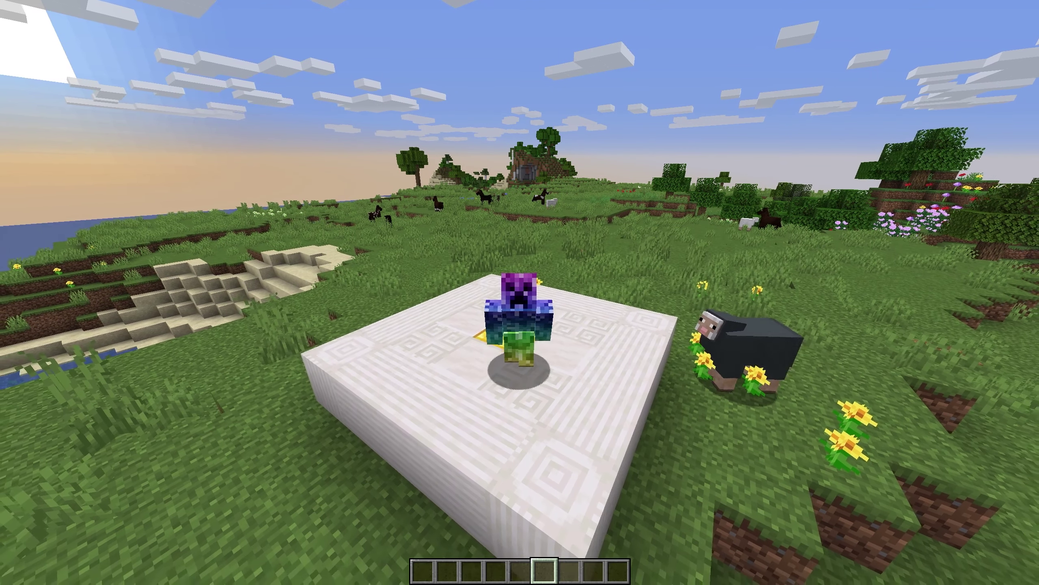
pyautogui.press('space')
pyautogui.press('space')
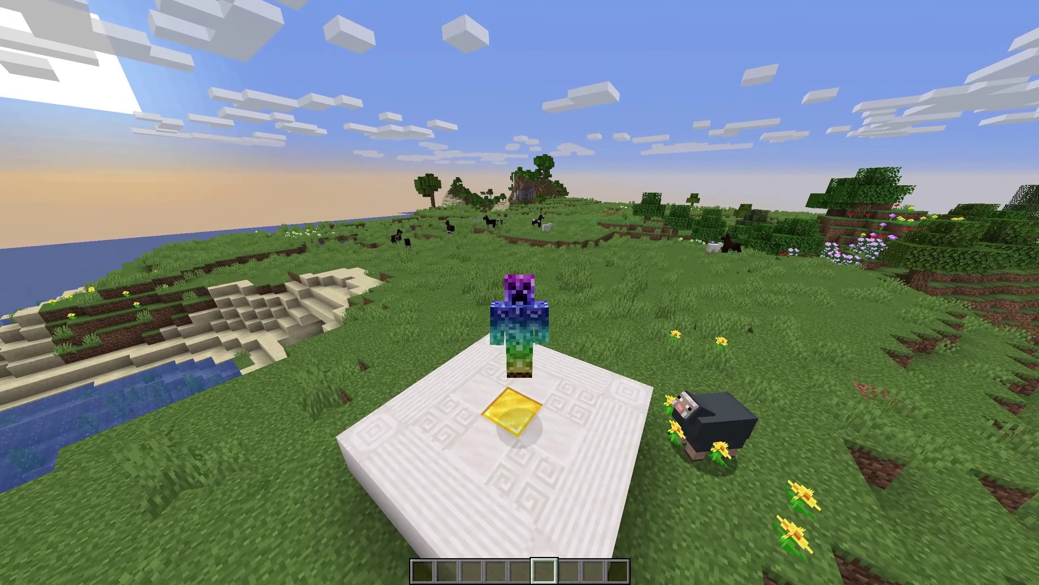
pyautogui.press('space')
pyautogui.press('w')
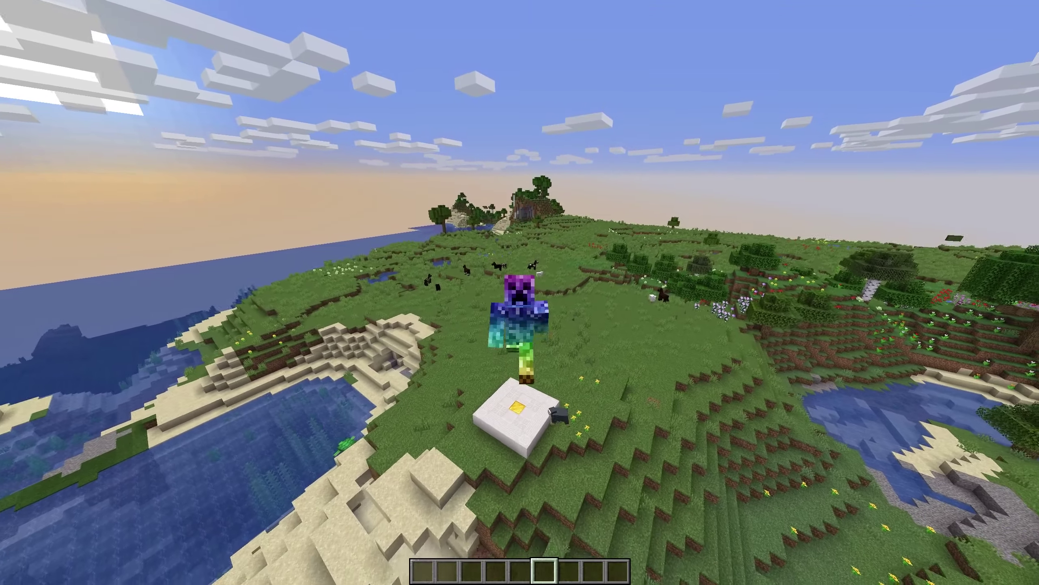